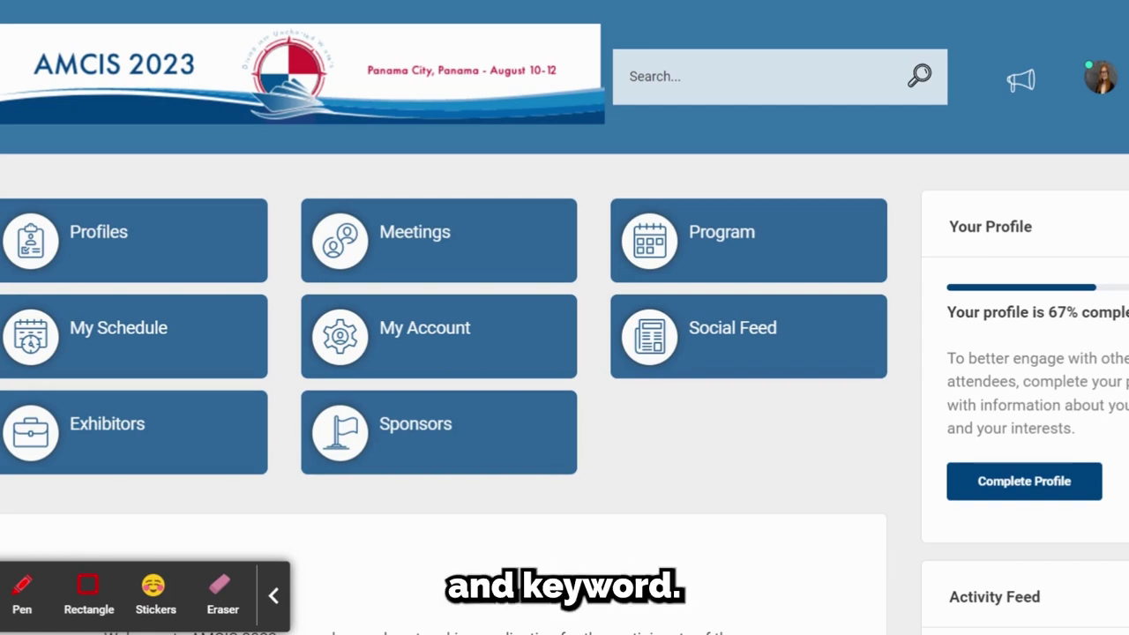
# Step: Search the whole site for the session chair's name, check the result counts, then close them
pyautogui.click(697, 75)
pyautogui.press('Return')
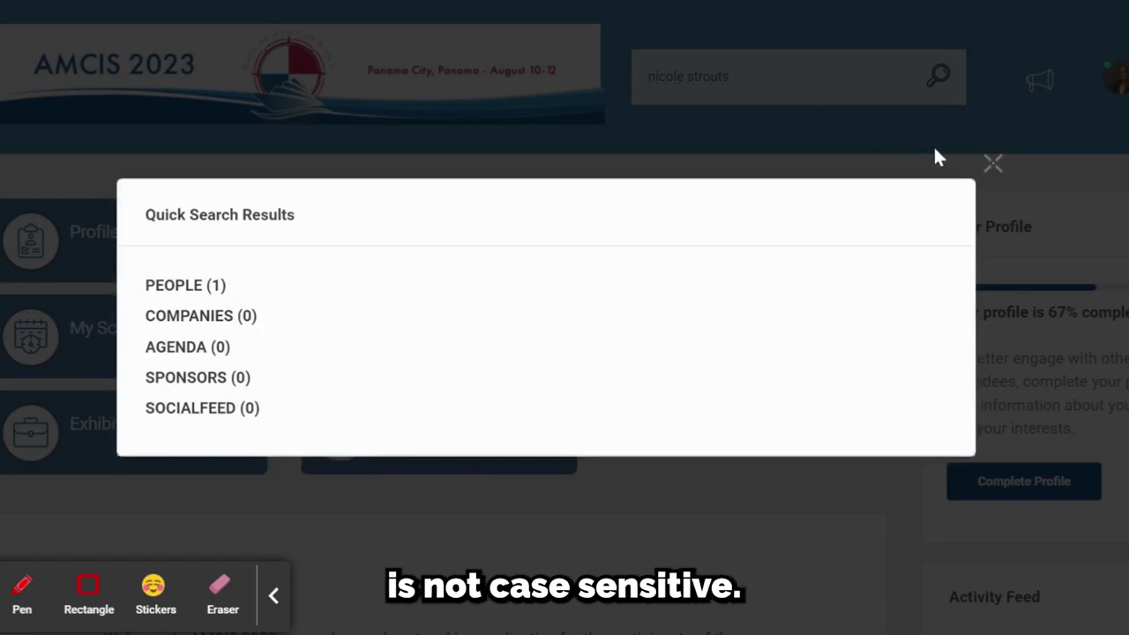
pyautogui.click(992, 169)
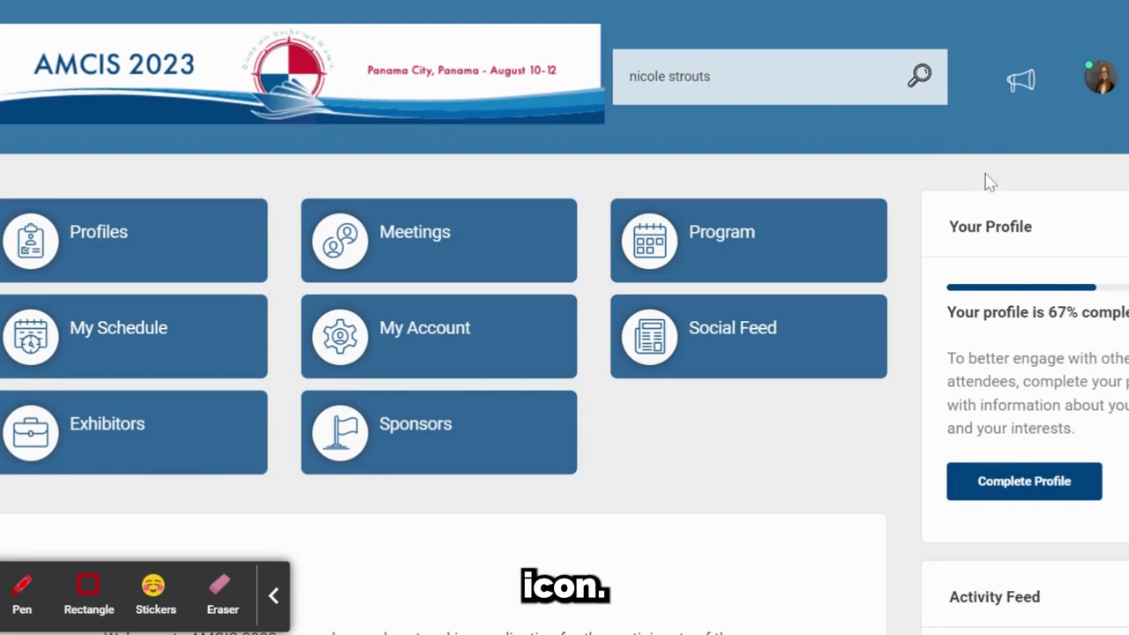
# Step: Open the Program page and scroll to the day choices, Wednesday Aug 09 to Saturday Aug 12
pyautogui.click(708, 247)
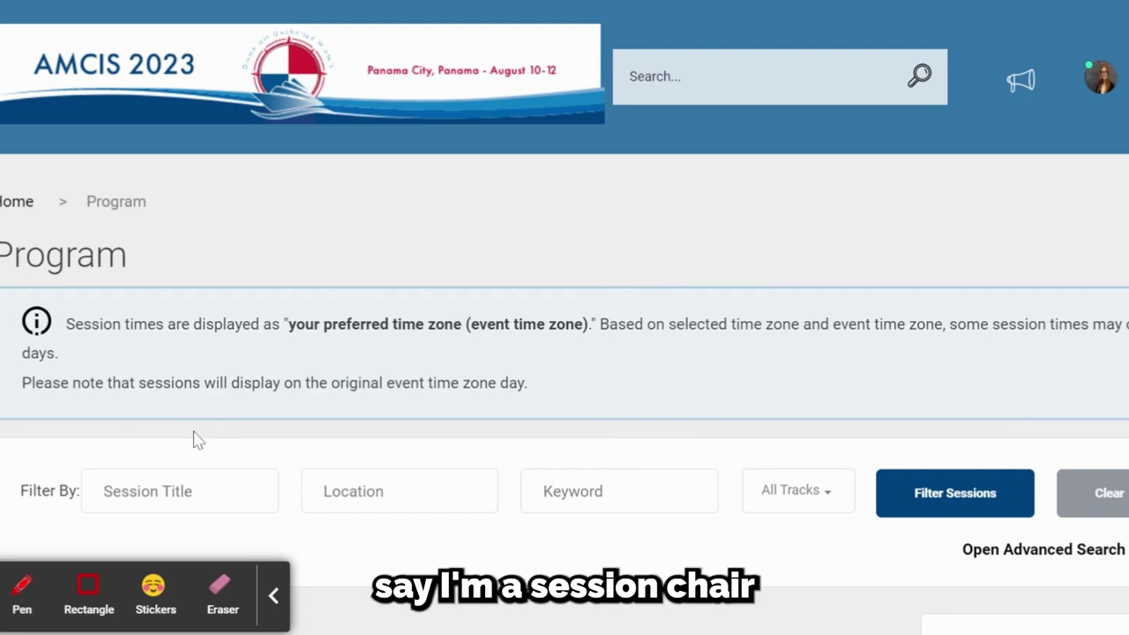
pyautogui.scroll(-2, 194, 436)
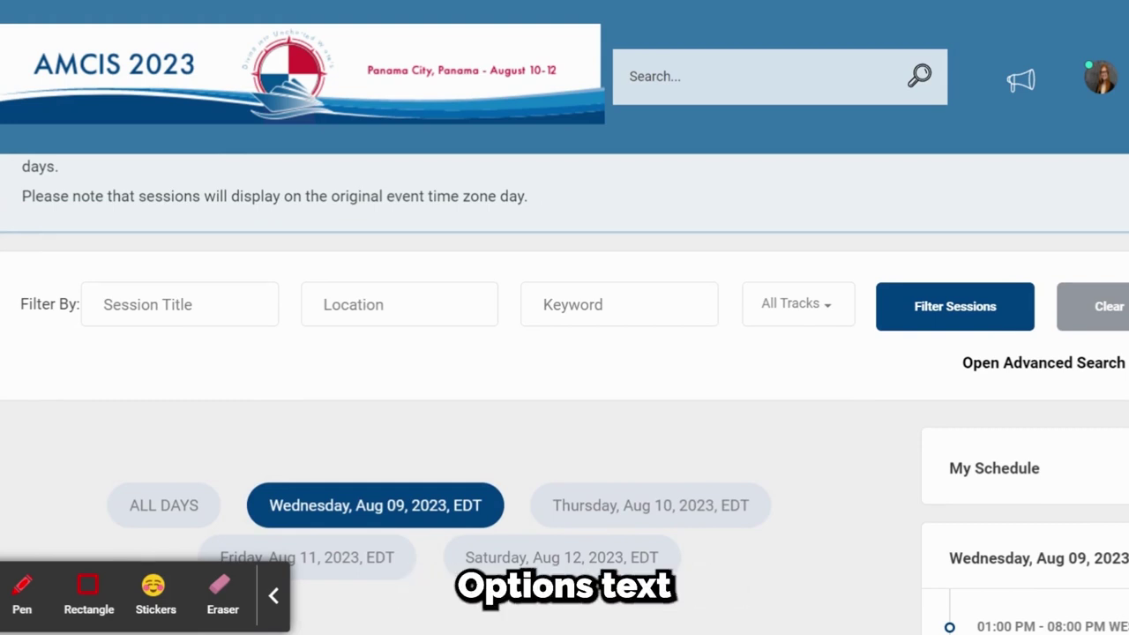
# Step: Use Advanced Search to filter Program sessions by the session chair as Speaker
pyautogui.click(996, 369)
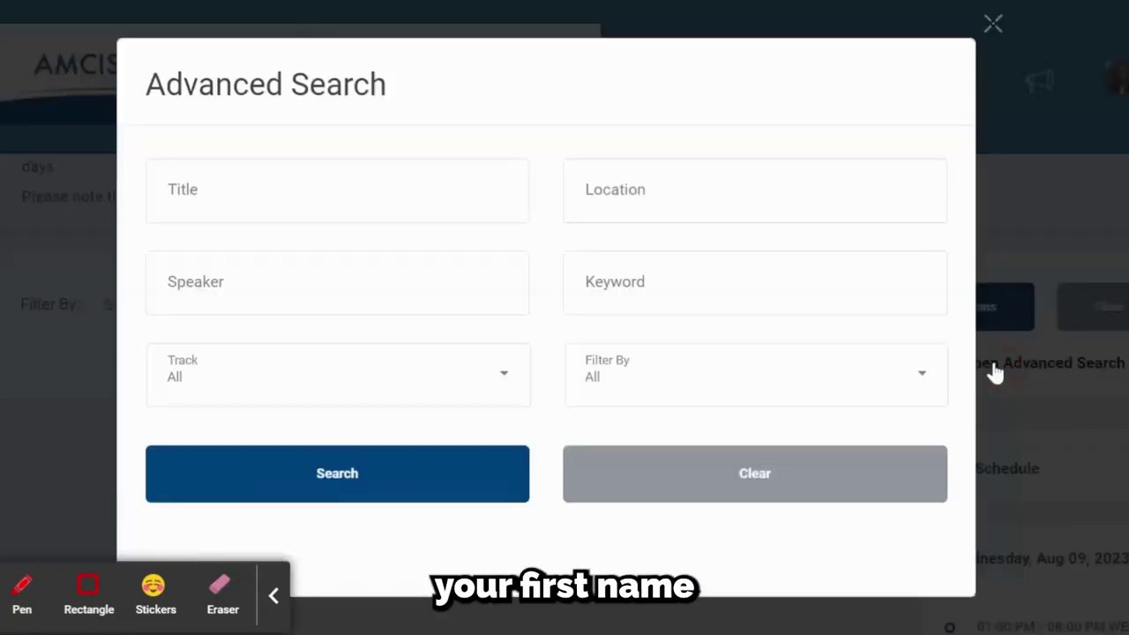
pyautogui.click(337, 282)
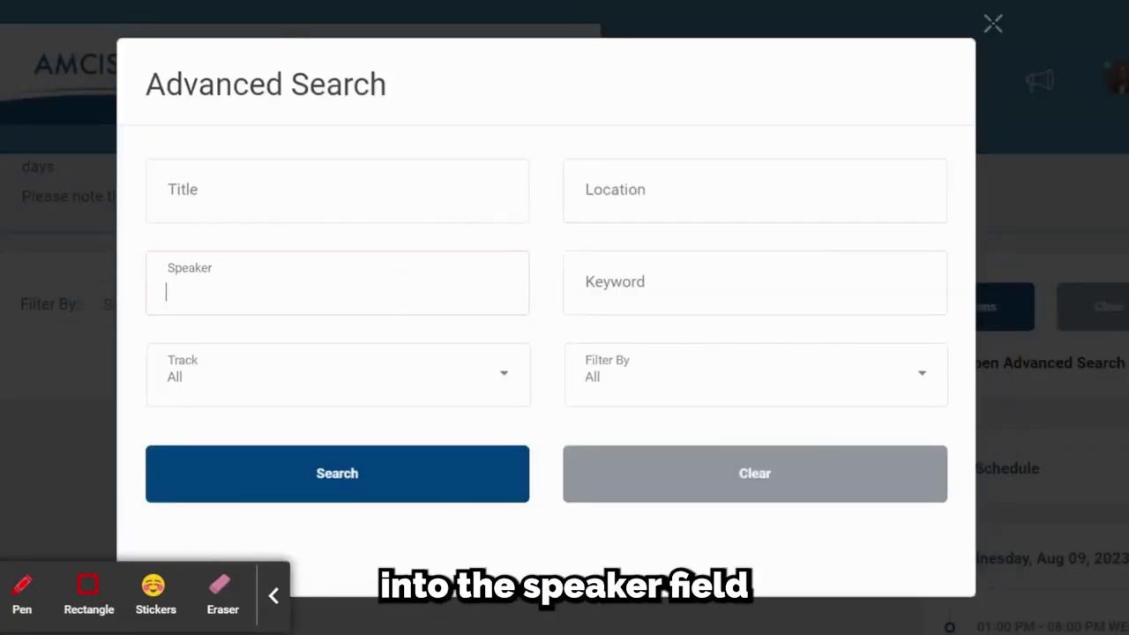
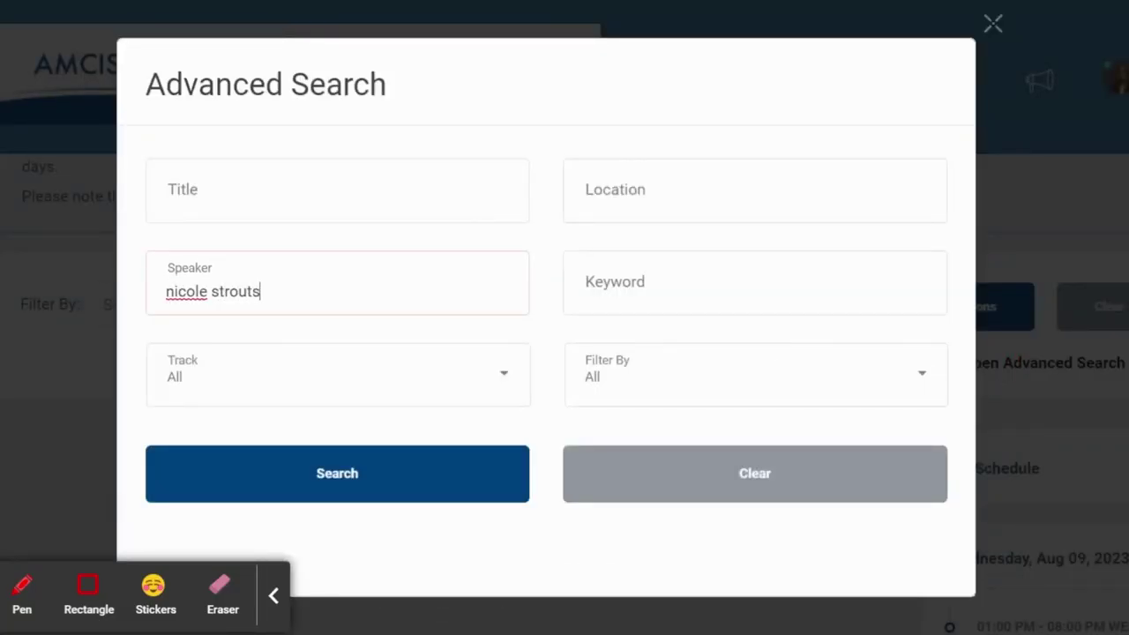
pyautogui.click(425, 469)
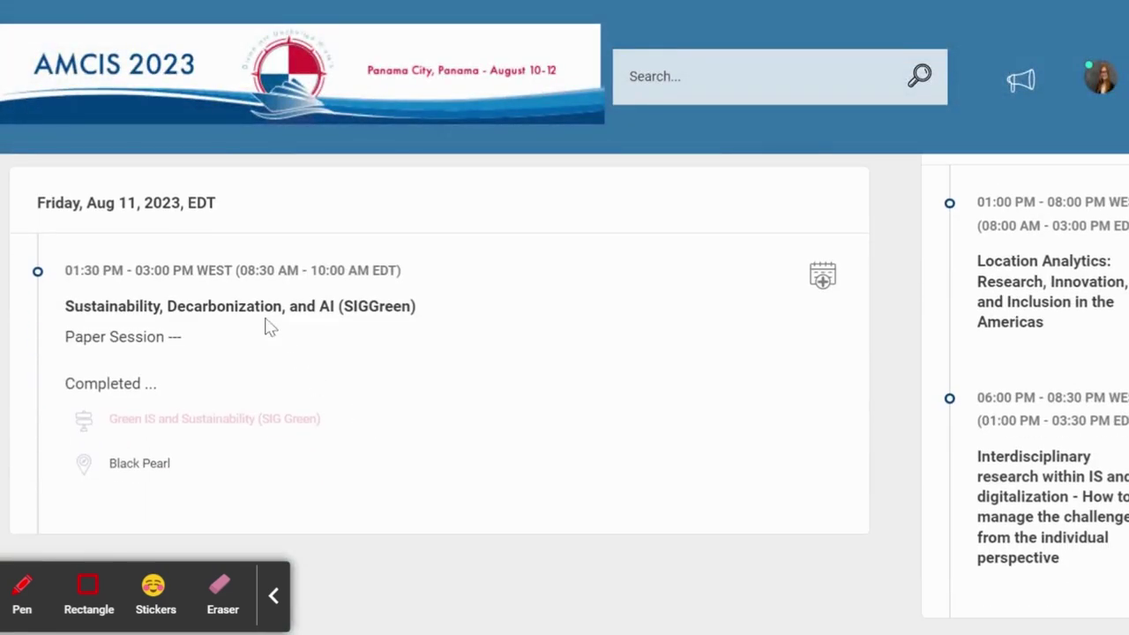
# Step: Review the Friday Sustainability, Decarbonization, and AI (SIGGreen) session details down to the chair card
pyautogui.click(263, 316)
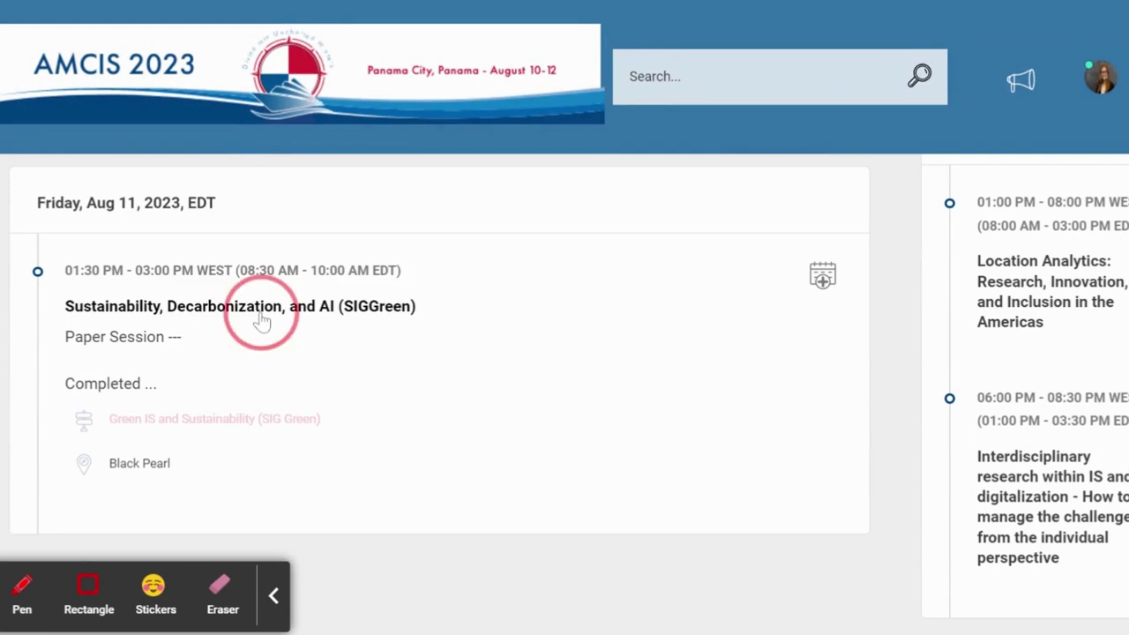
pyautogui.scroll(-2, 380, 406)
pyautogui.scroll(-6, 420, 457)
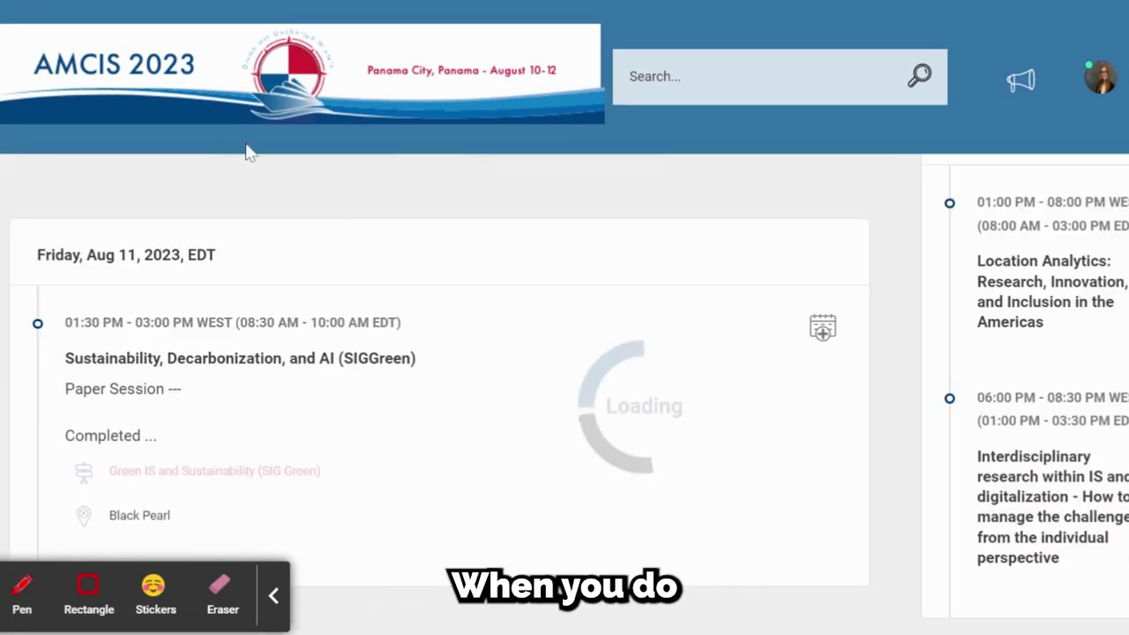
pyautogui.scroll(5, 599, 464)
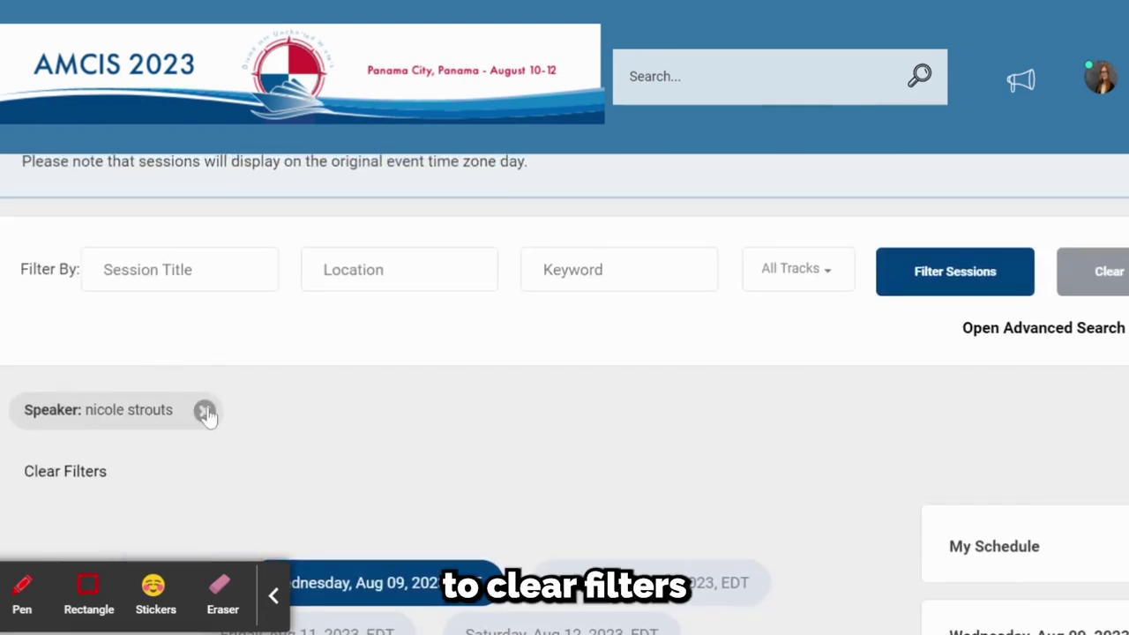
# Step: Clear the Speaker filter so the Program lists sessions for all days, Aug 09–12
pyautogui.click(205, 411)
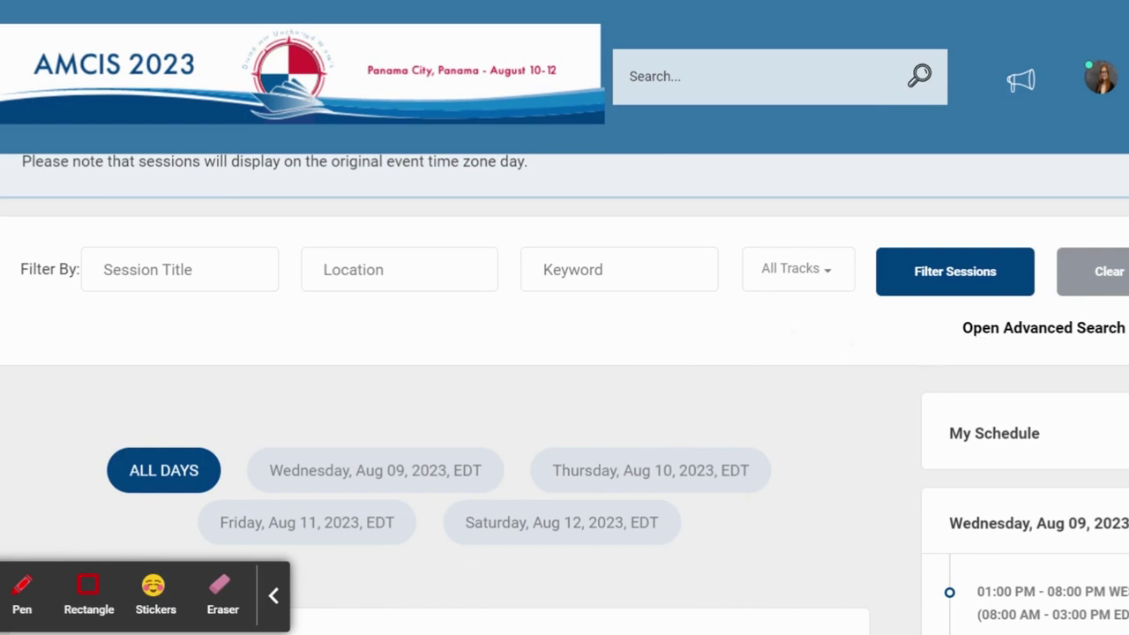
pyautogui.click(620, 269)
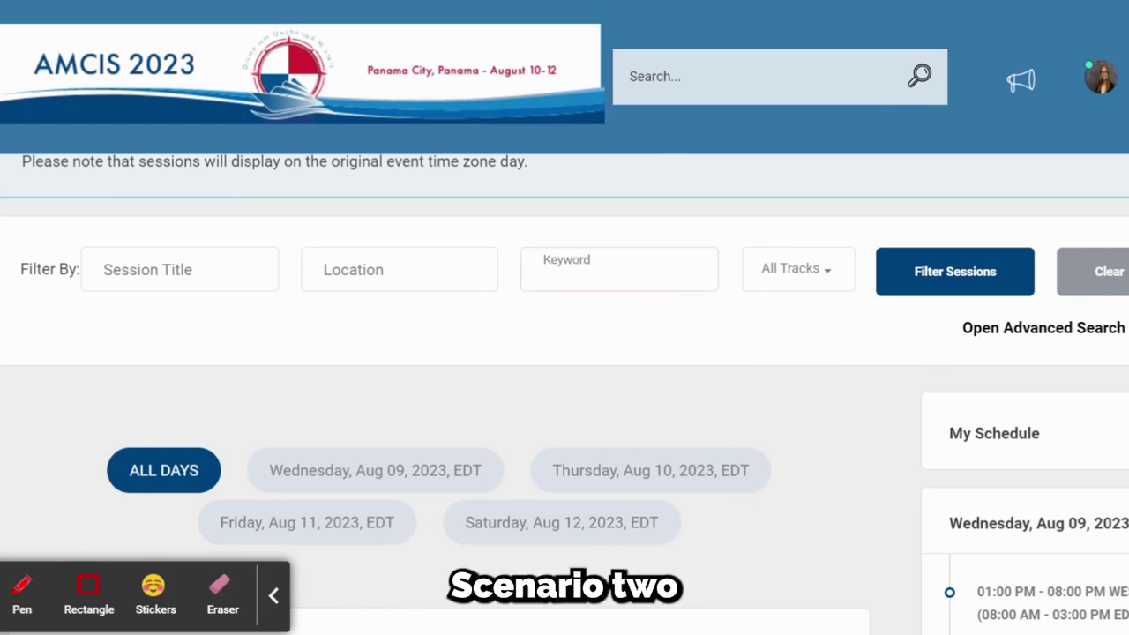
# Step: Filter sessions by an author's first name and review the Thursday Digital Transformations (SIGHealth) papers
pyautogui.write('patrick')
pyautogui.press('Return')
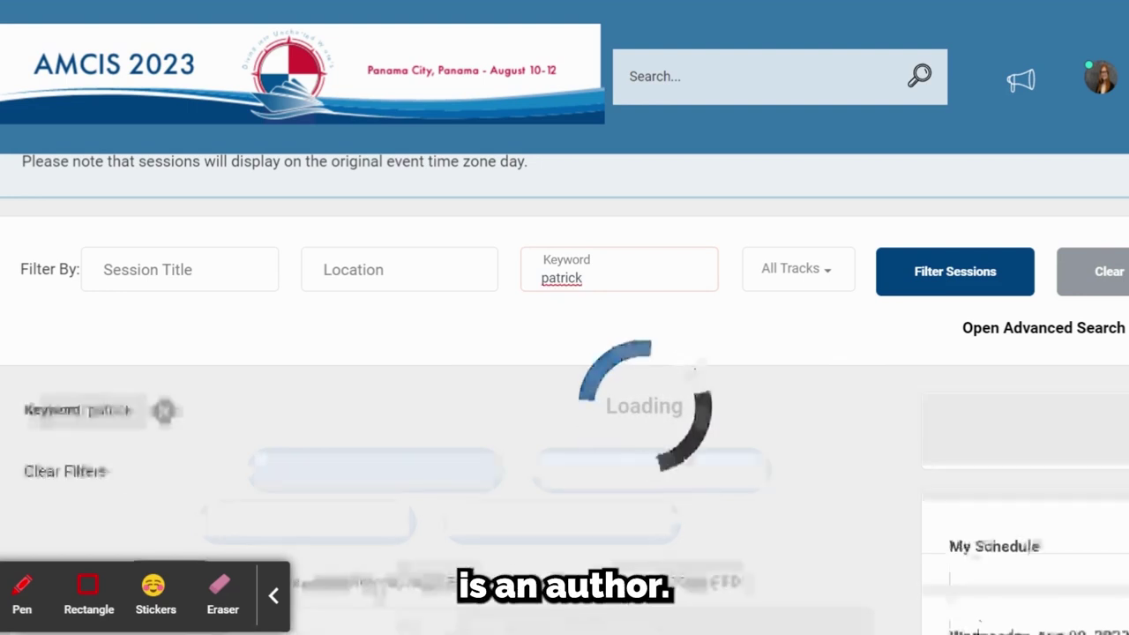
pyautogui.scroll(-6, 345, 315)
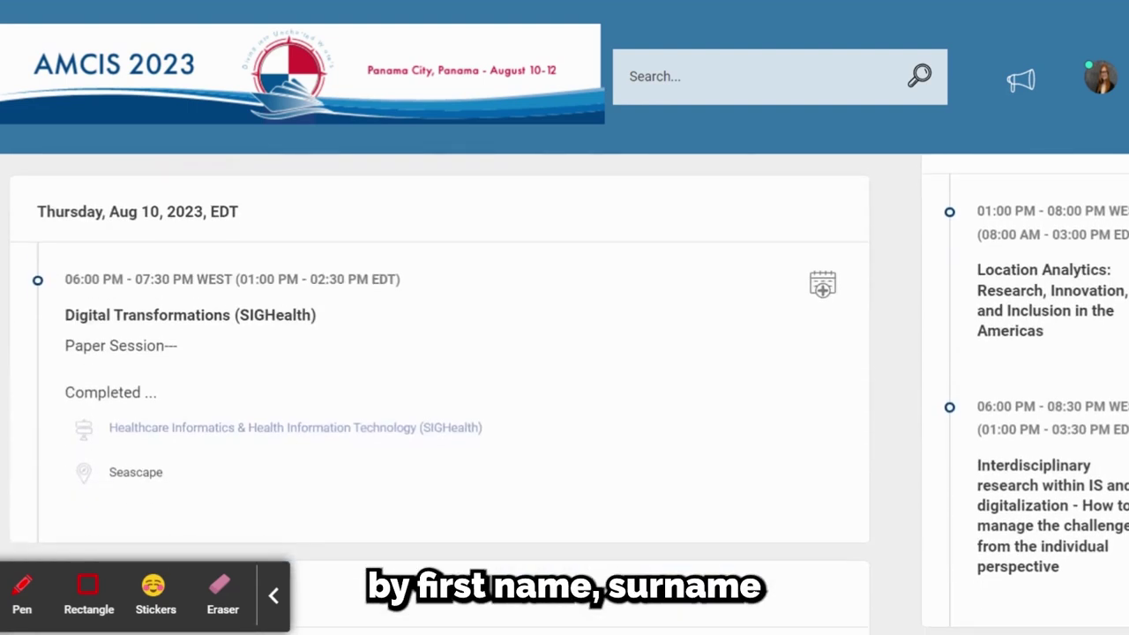
pyautogui.click(282, 314)
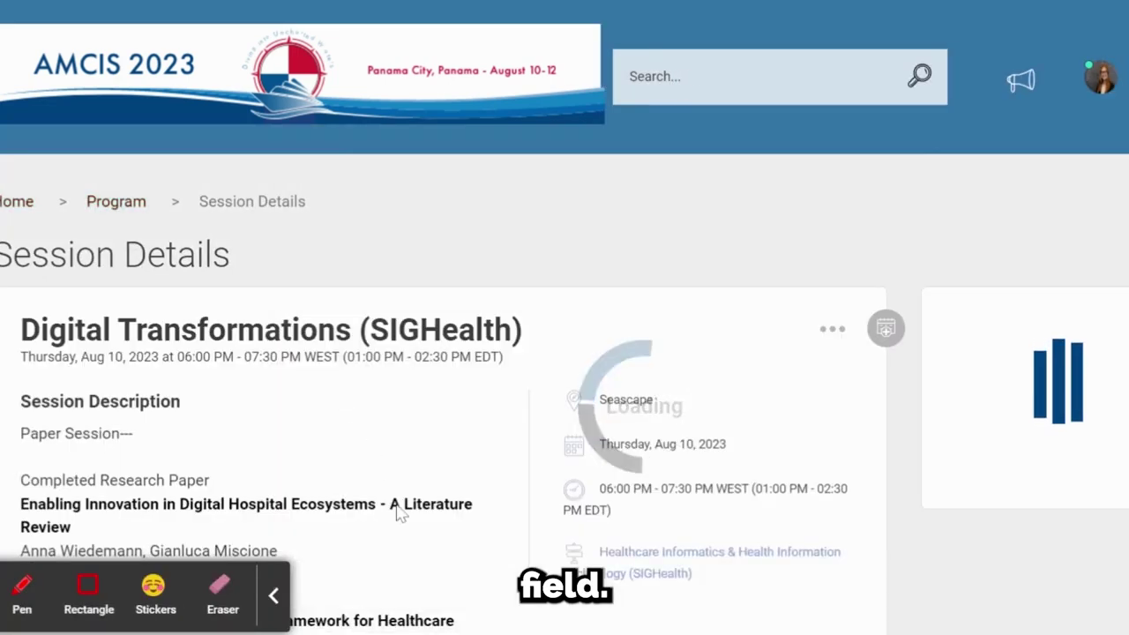
pyautogui.scroll(-5, 398, 514)
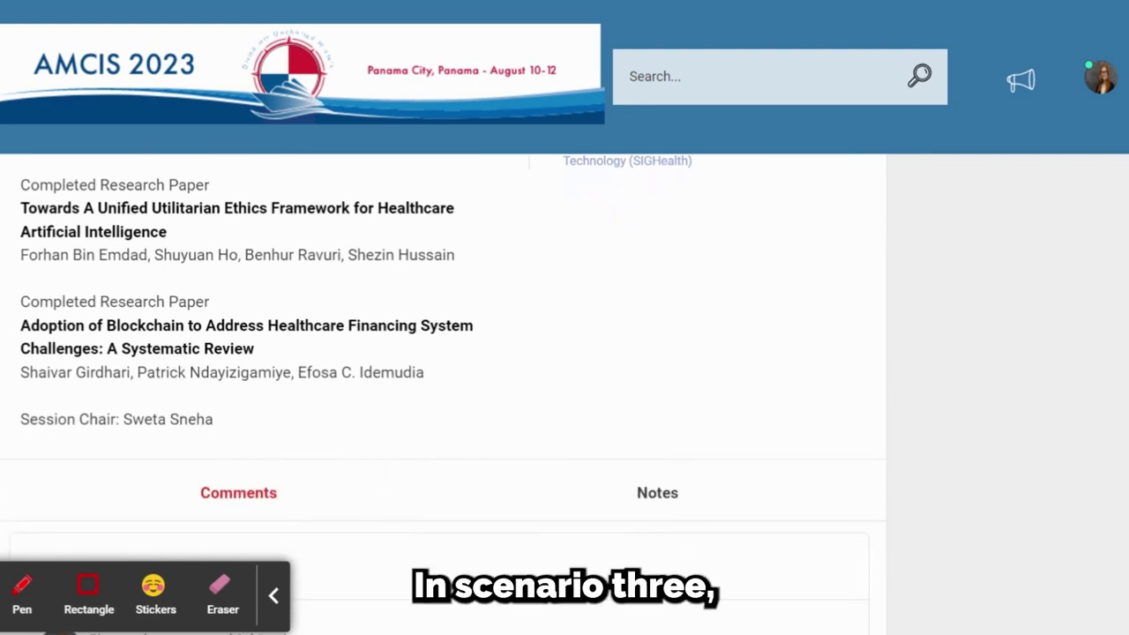
pyautogui.hotkey('alt', 'Left')
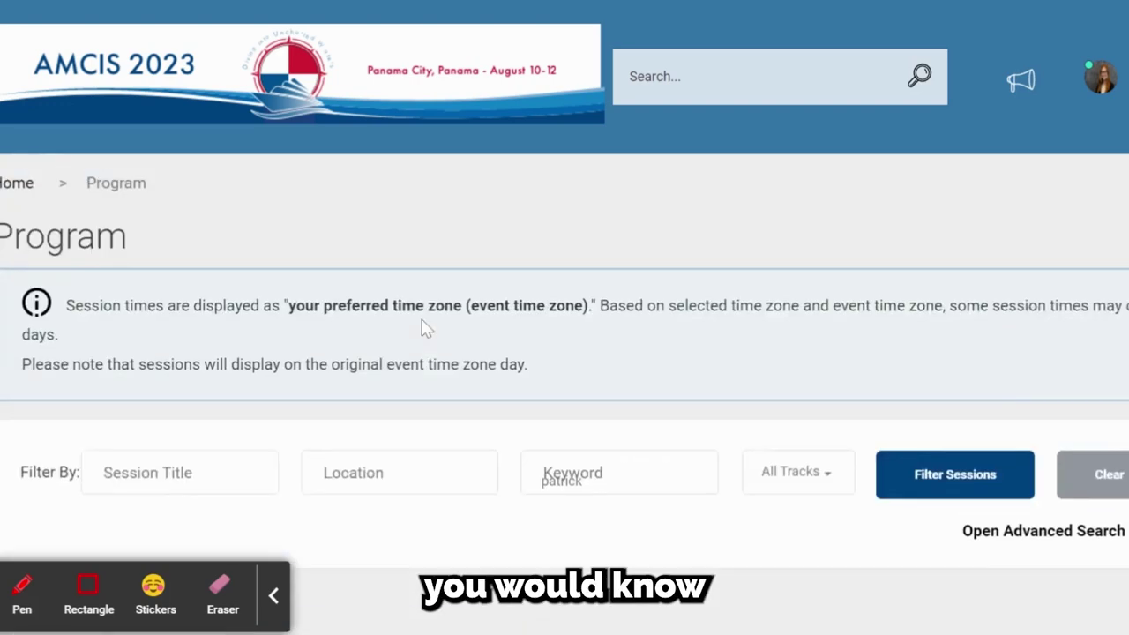
# Step: Replace the author-name keyword filter with the keyword metaverse
pyautogui.scroll(-3, 334, 342)
pyautogui.click(165, 409)
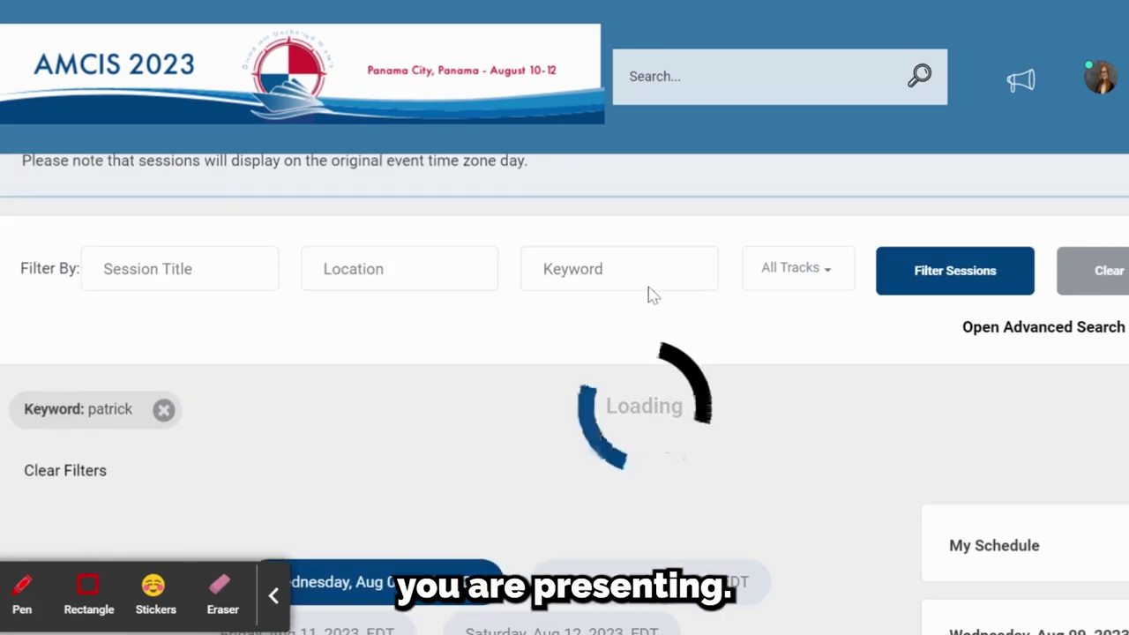
pyautogui.click(643, 279)
pyautogui.write('metaverse')
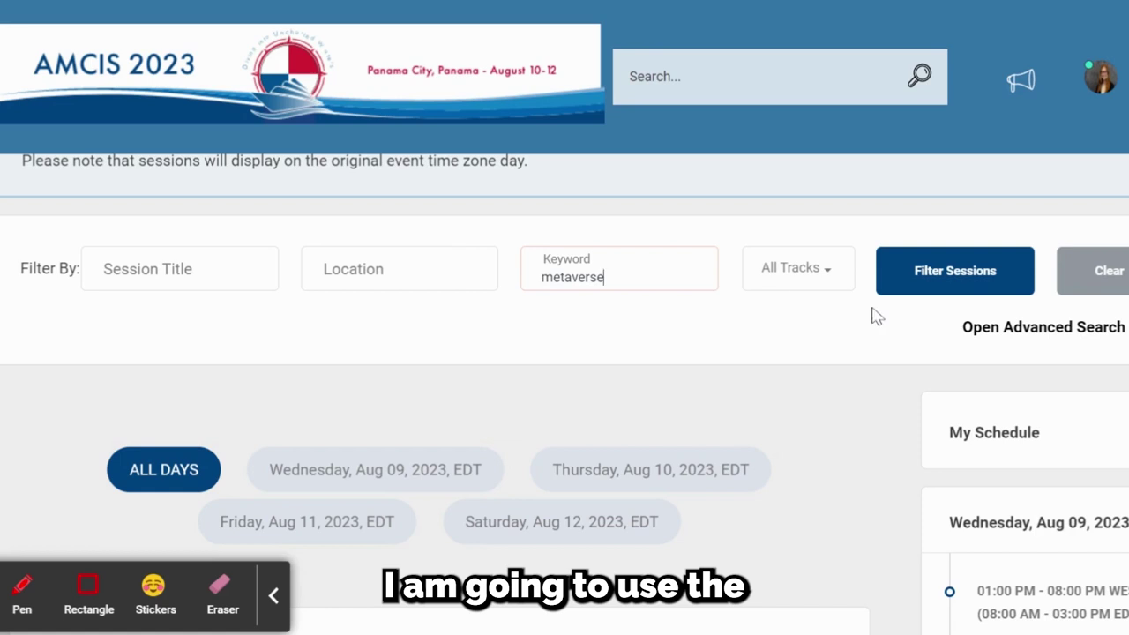
pyautogui.click(949, 286)
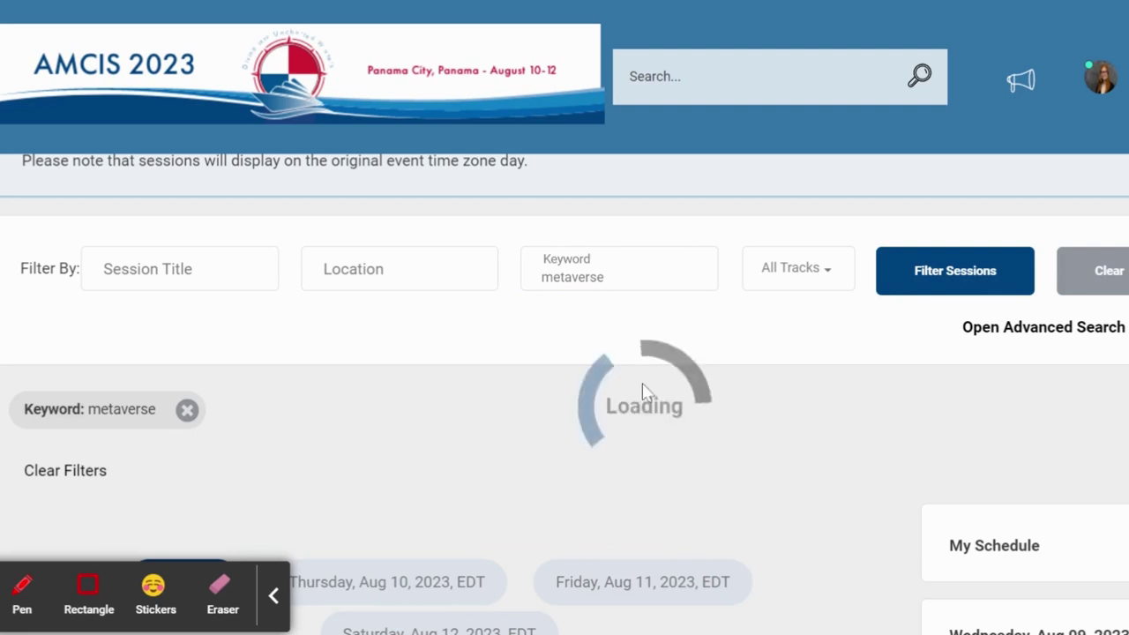
# Step: Review the Saturday SIG CORE metaverse-to-workplace spotlight session details
pyautogui.scroll(-10, 644, 392)
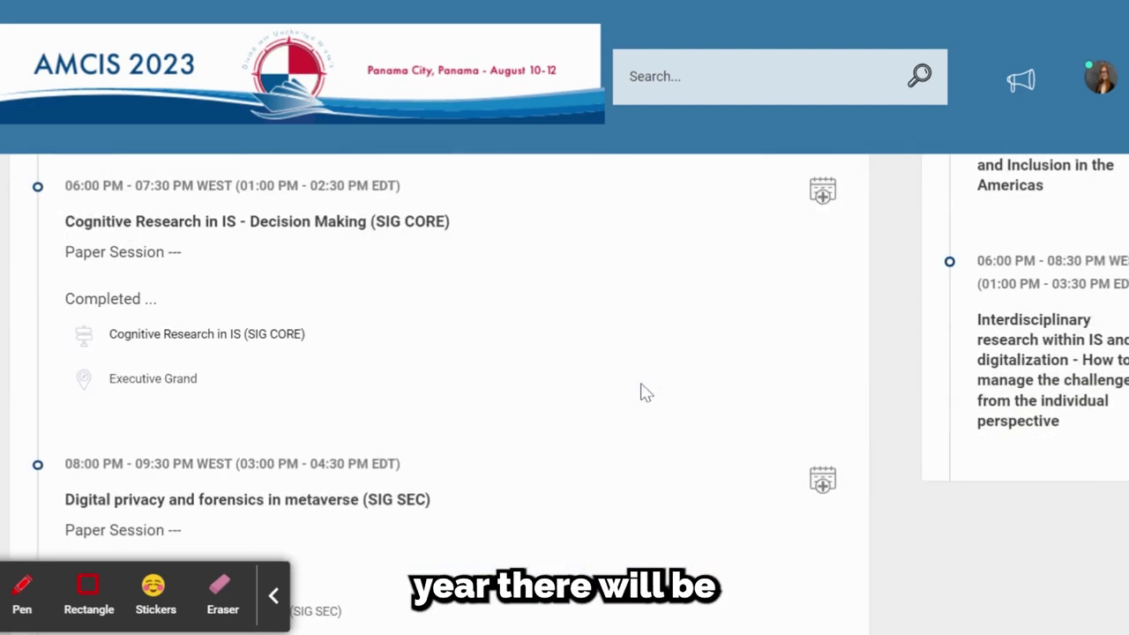
pyautogui.scroll(-7, 440, 367)
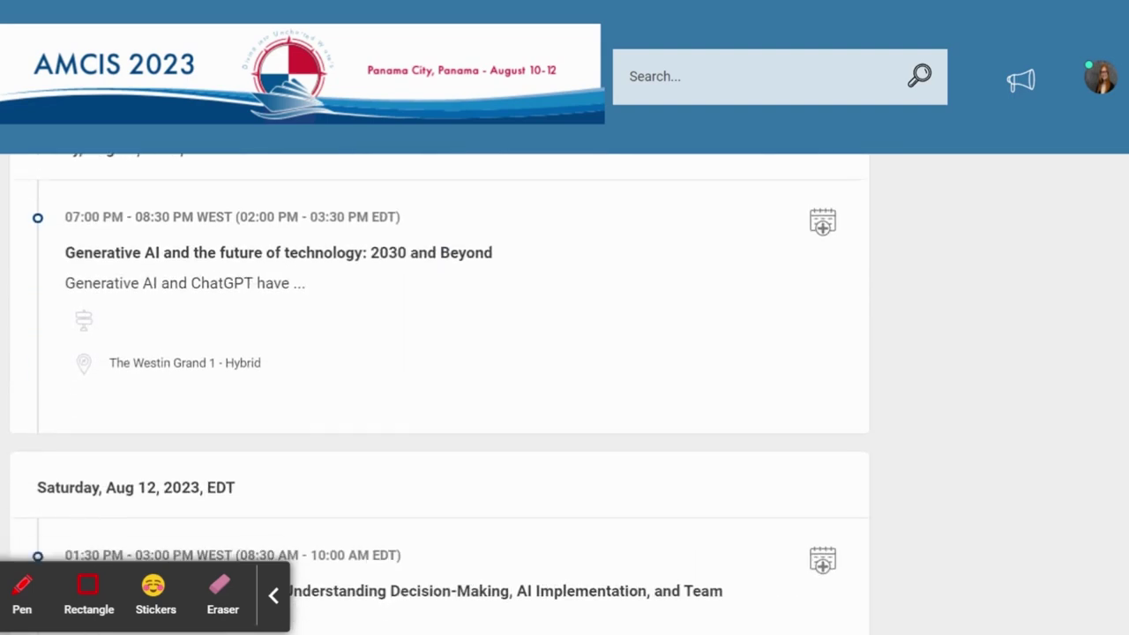
pyautogui.click(485, 331)
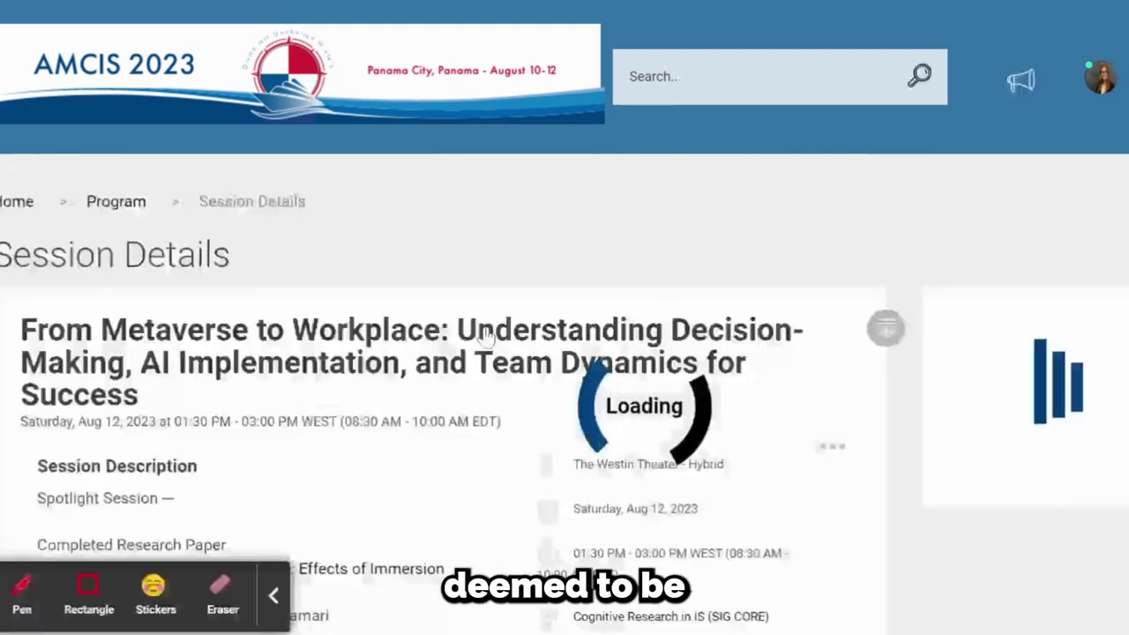
pyautogui.scroll(-2, 336, 468)
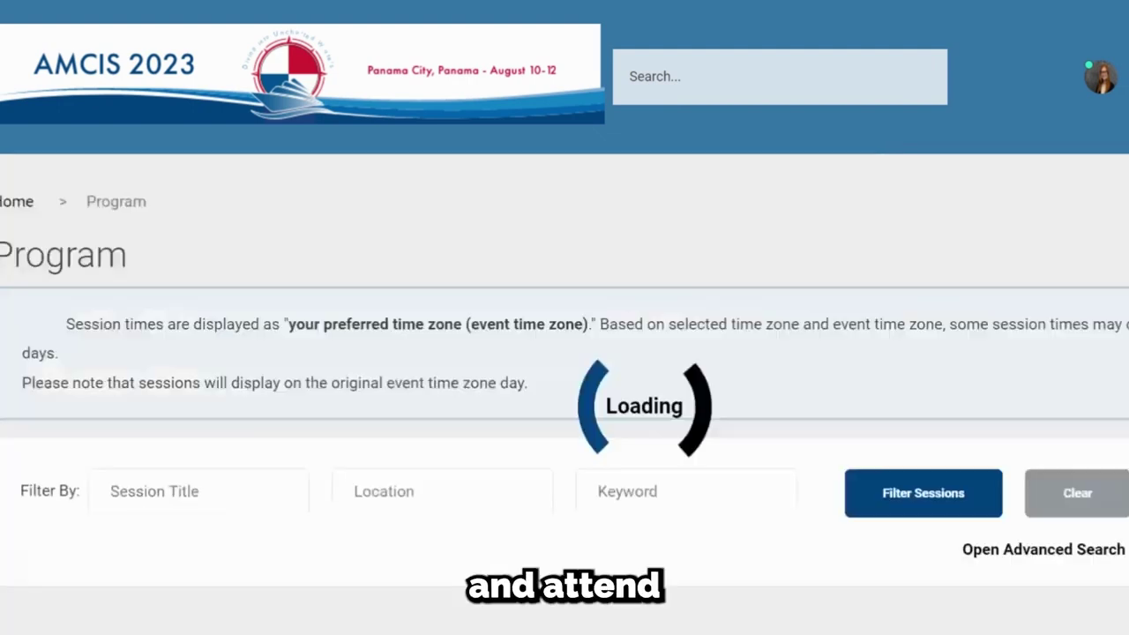
pyautogui.scroll(-10, 401, 386)
pyautogui.scroll(10, 402, 387)
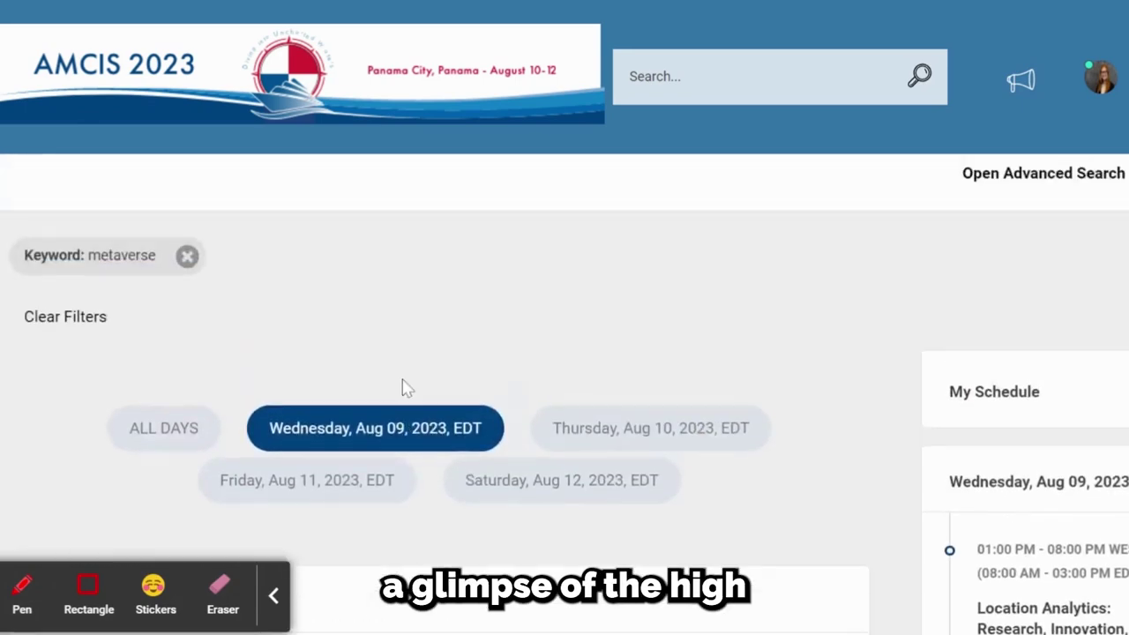
pyautogui.click(90, 499)
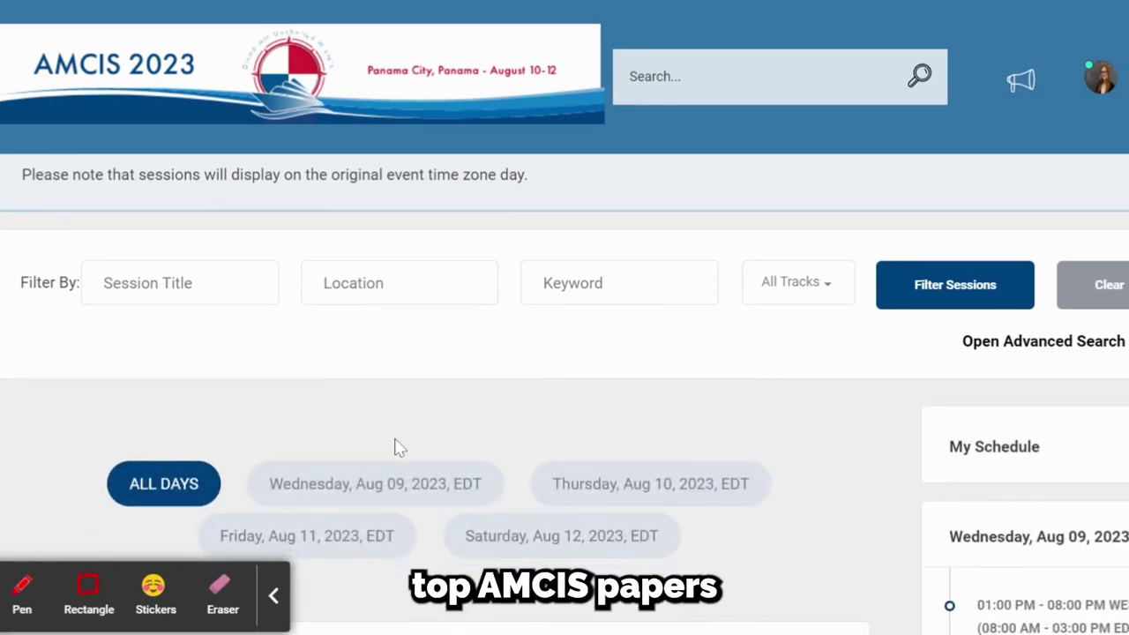
pyautogui.scroll(1, 397, 448)
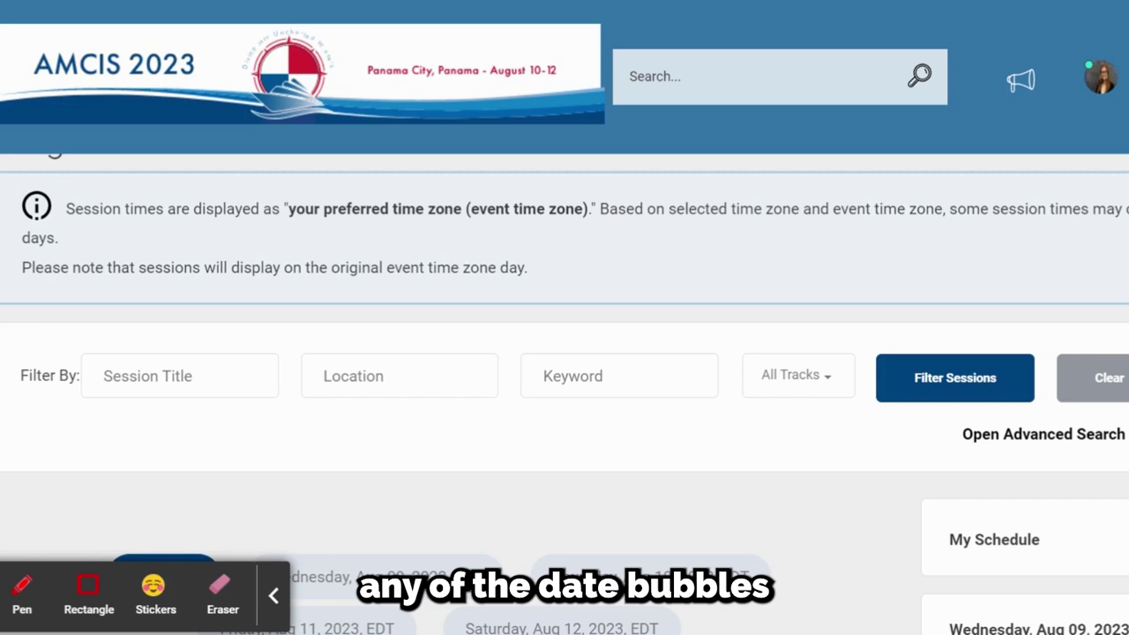
pyautogui.scroll(-3, 485, 423)
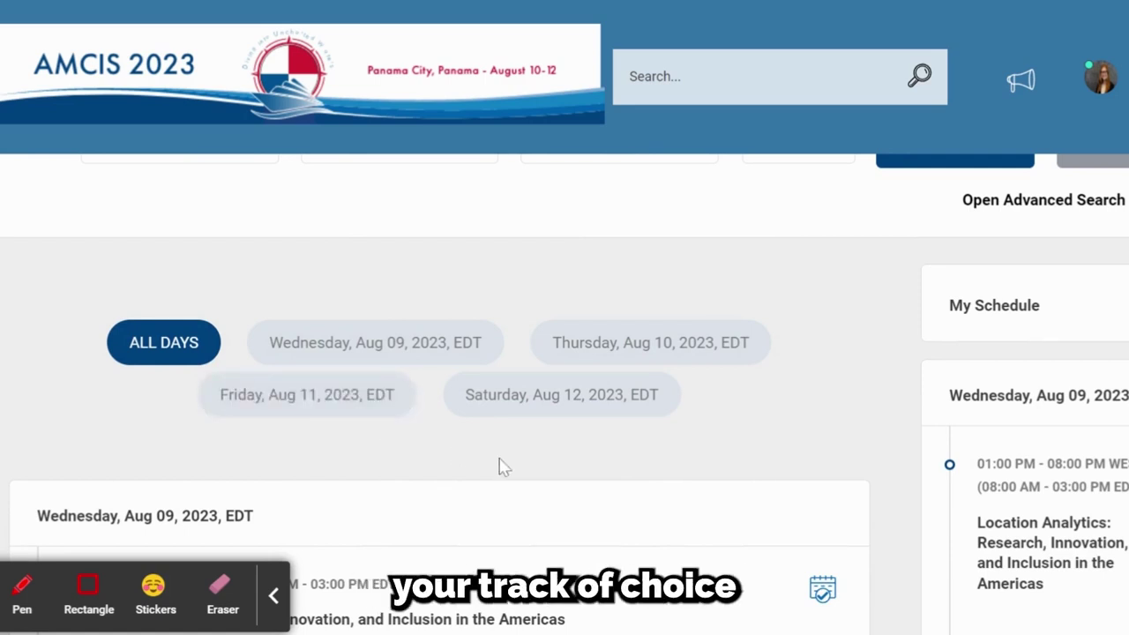
pyautogui.scroll(2, 499, 466)
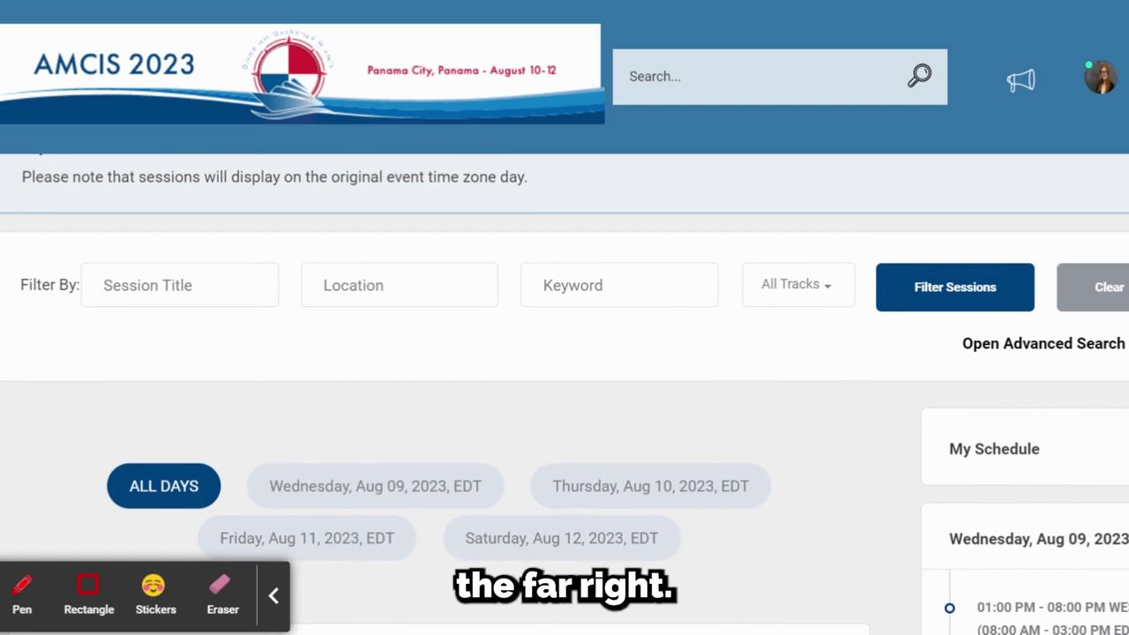
# Step: Browse the All Tracks list of conference tracks and close it without choosing one
pyautogui.click(803, 295)
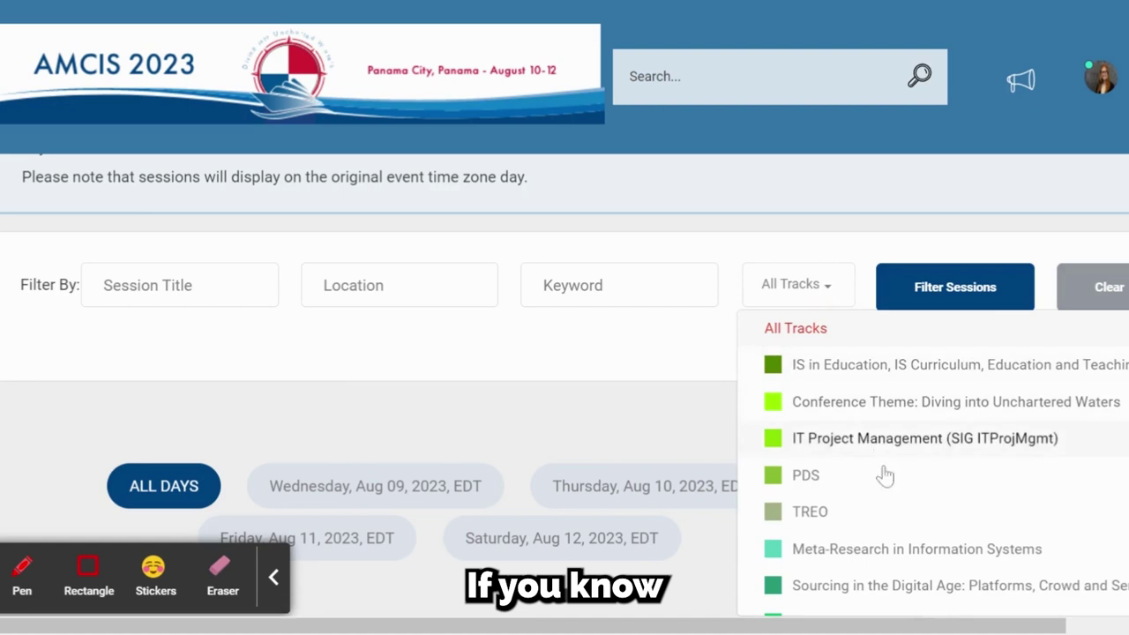
pyautogui.scroll(-1, 882, 474)
pyautogui.scroll(-5, 885, 475)
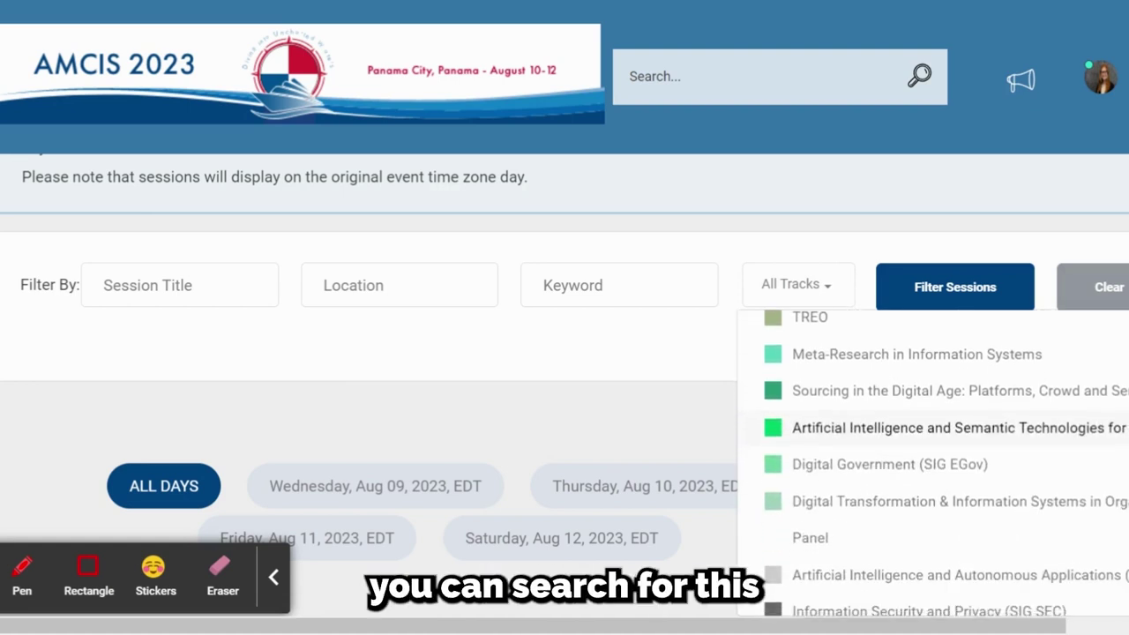
pyautogui.scroll(-12, 926, 463)
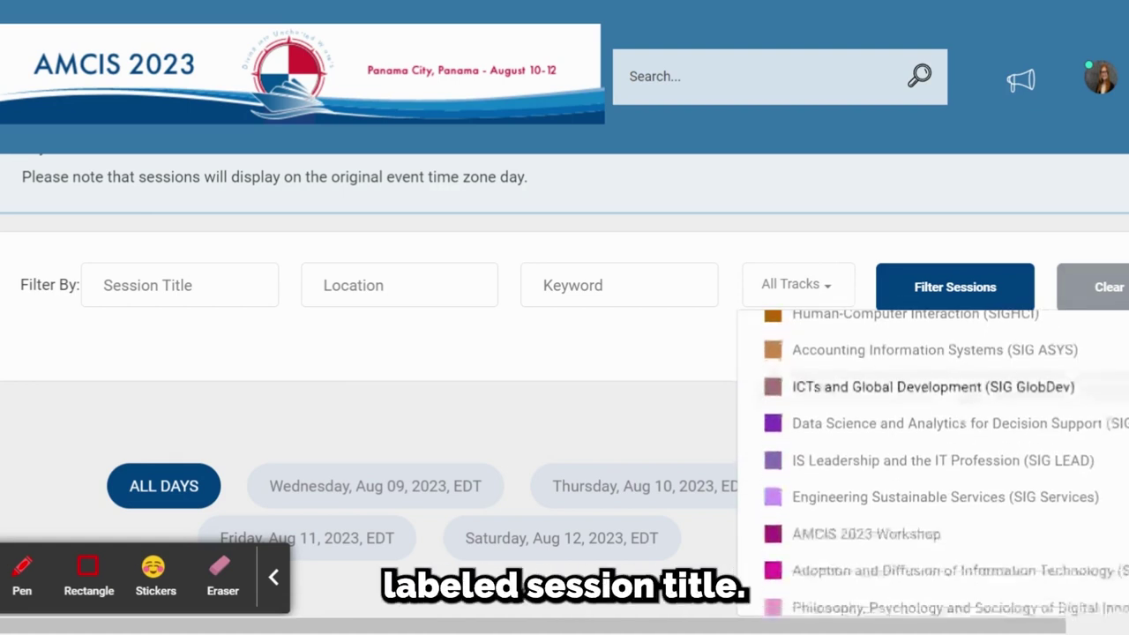
pyautogui.scroll(-4, 926, 458)
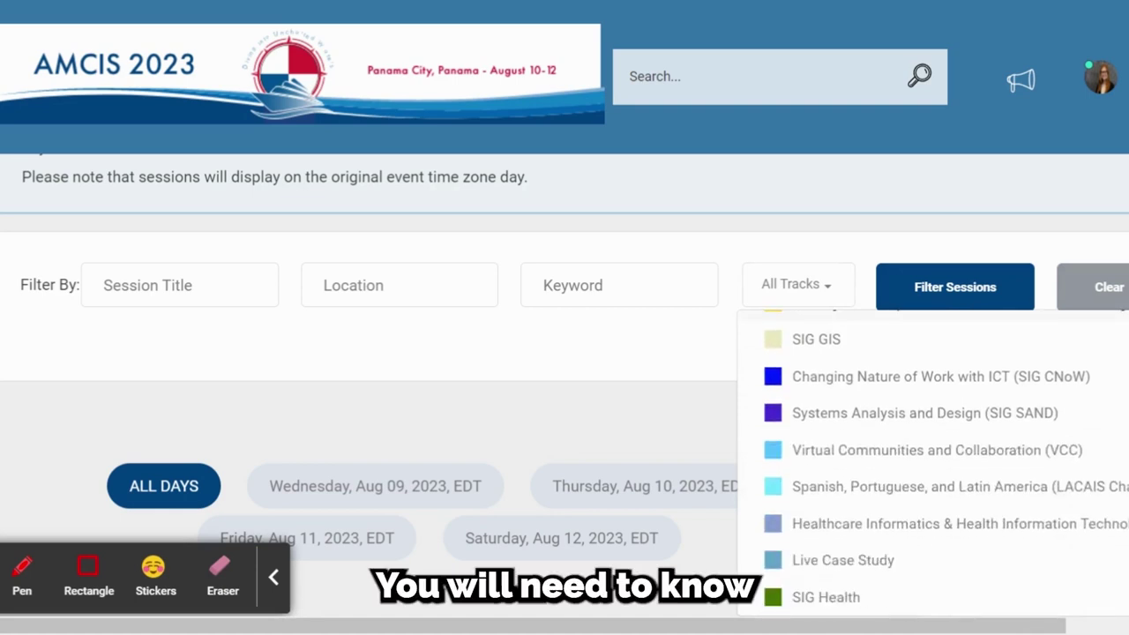
pyautogui.click(558, 399)
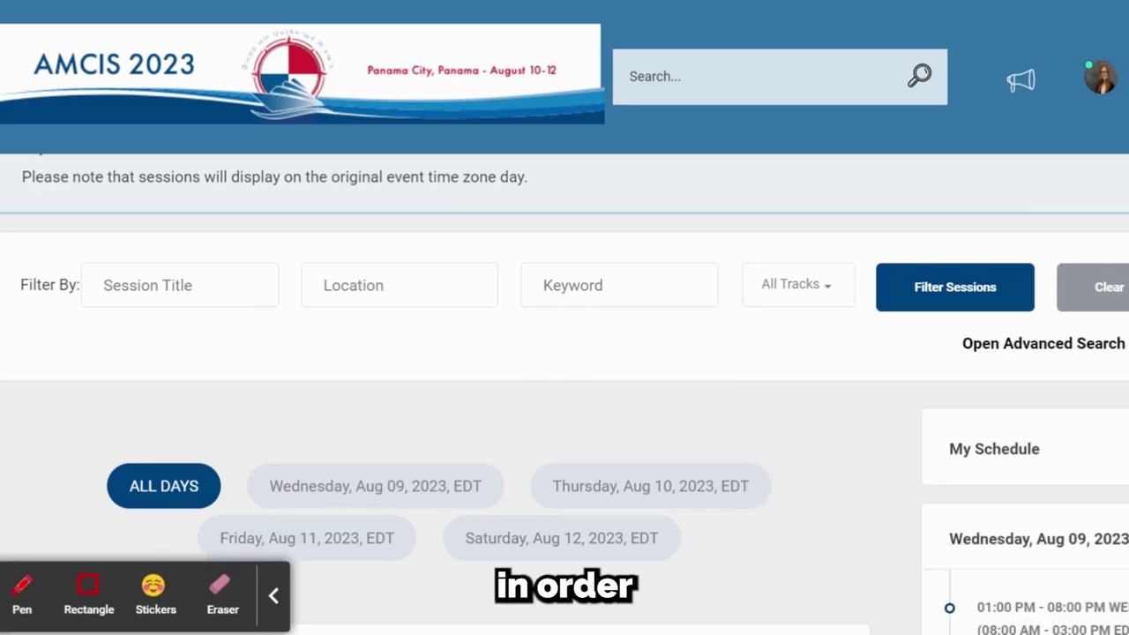
pyautogui.click(194, 288)
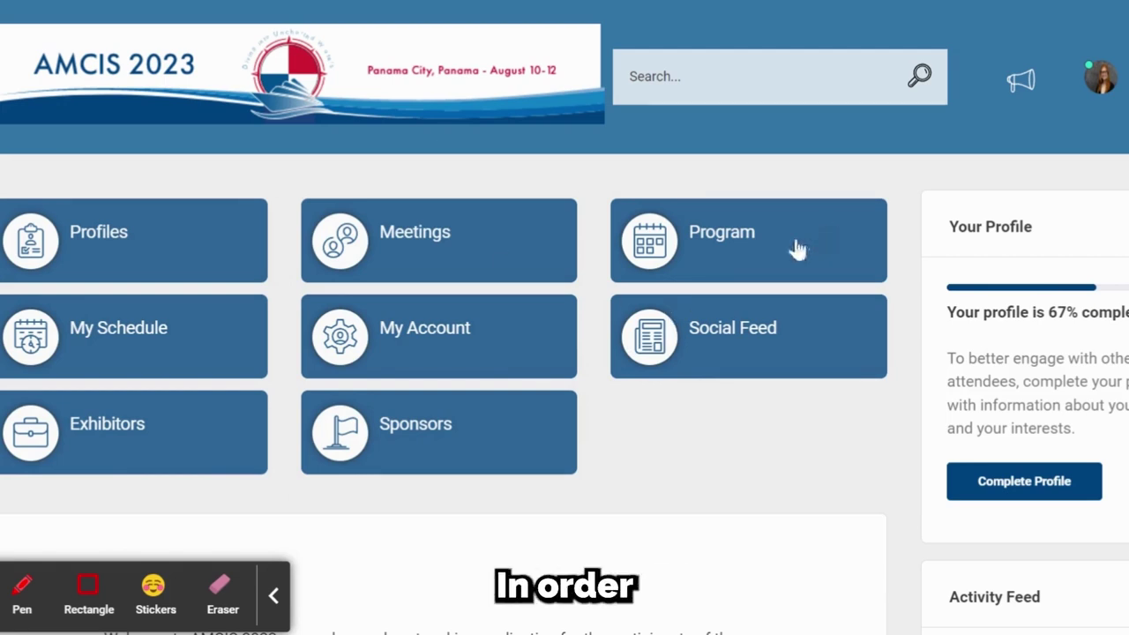
# Step: Add Wednesday's QCA Workshop for IS Research to My Schedule, accepting the time conflict
pyautogui.click(797, 250)
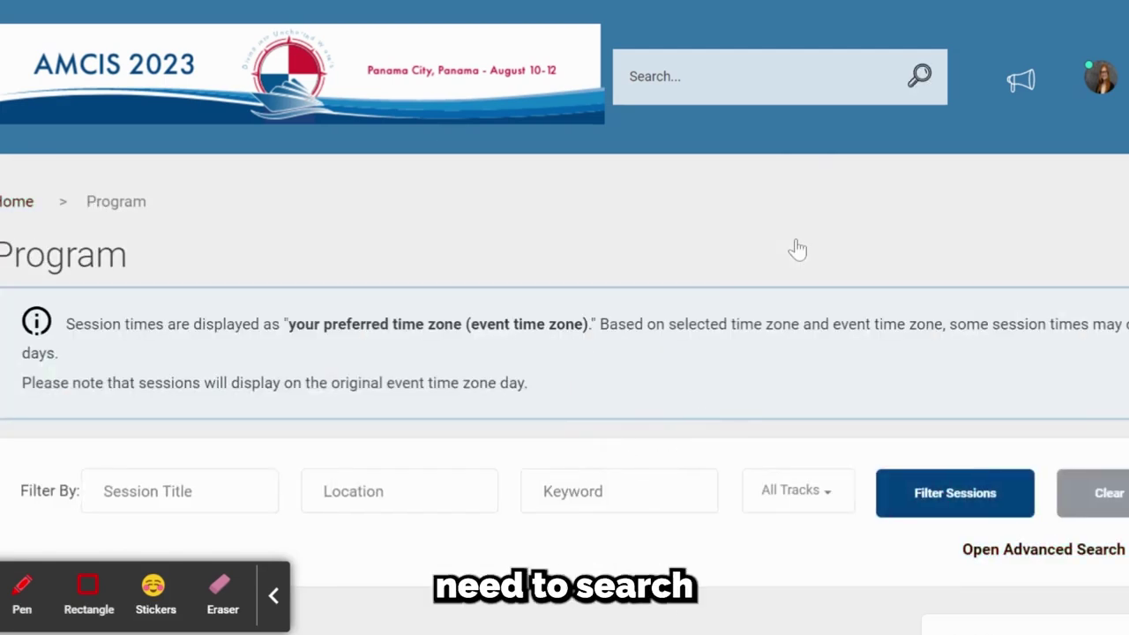
pyautogui.scroll(-1, 565, 370)
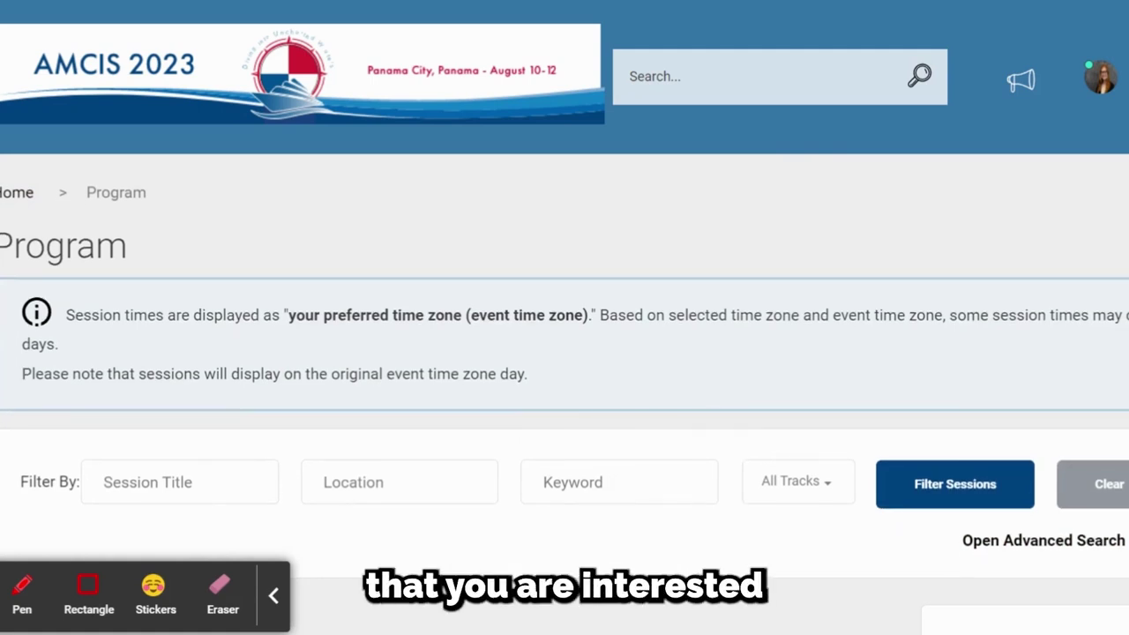
pyautogui.scroll(-3, 565, 370)
pyautogui.scroll(-7, 664, 549)
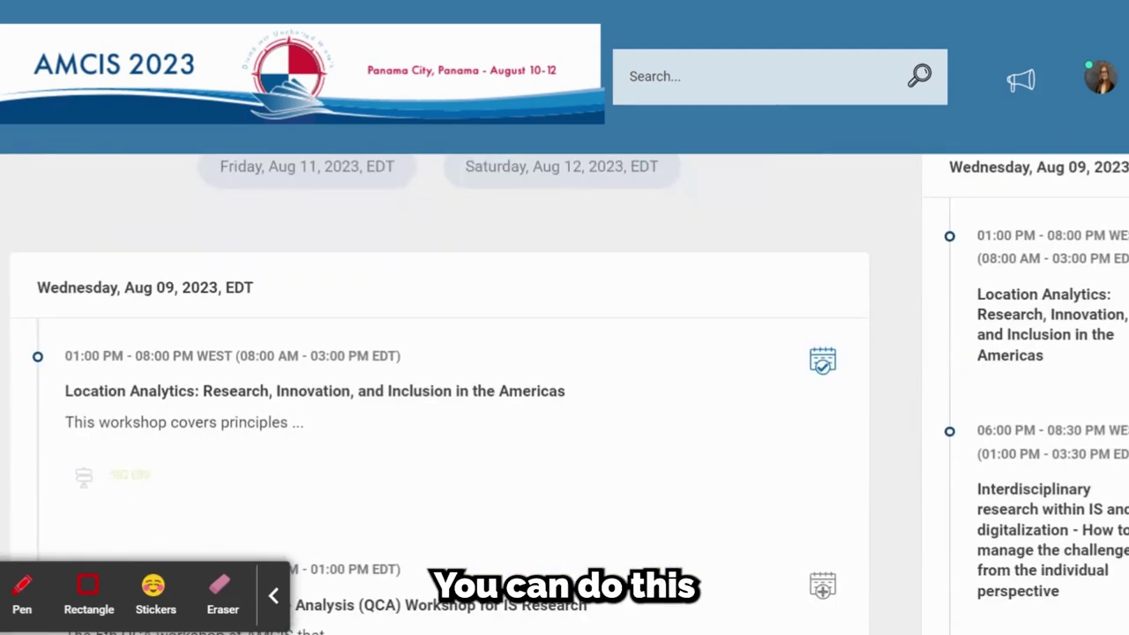
pyautogui.scroll(-1, 664, 549)
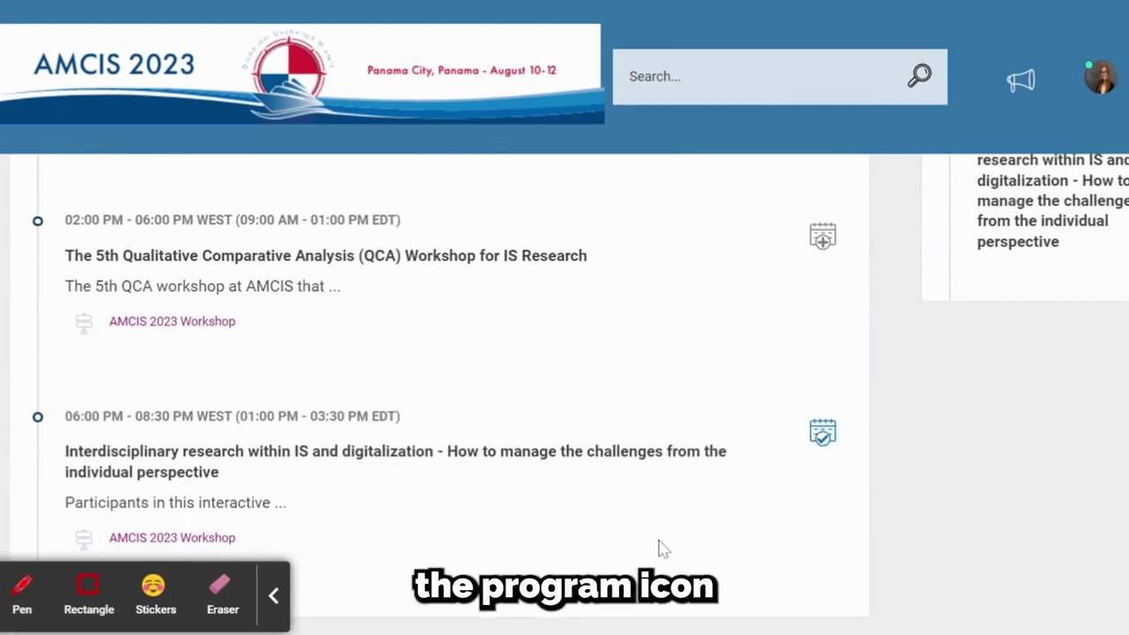
pyautogui.click(824, 247)
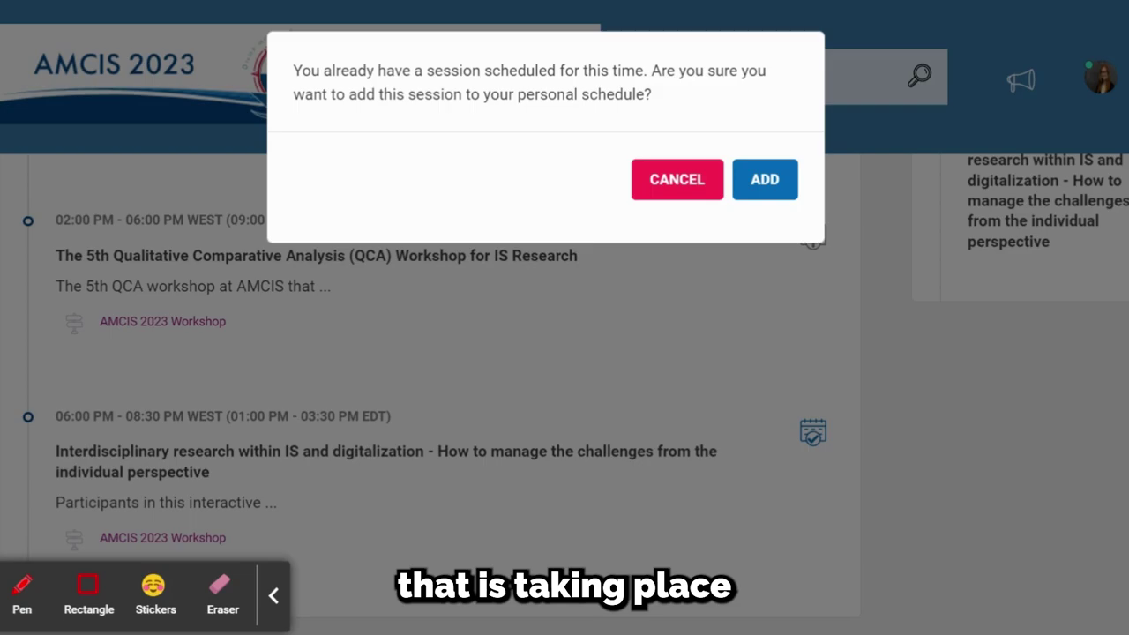
pyautogui.click(774, 196)
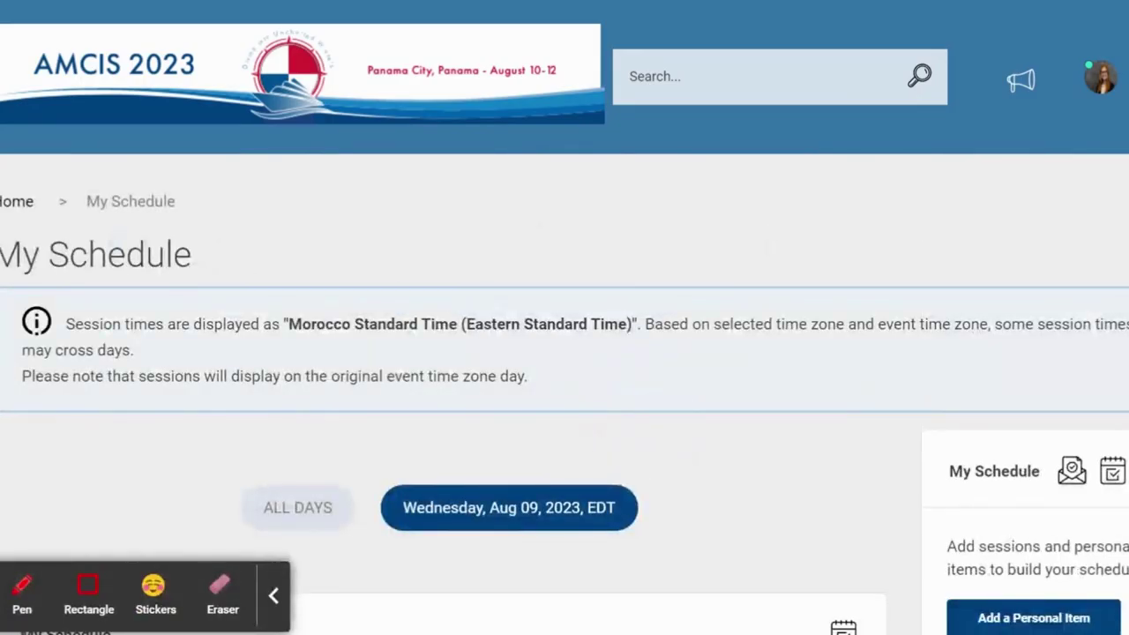
# Step: Review the three Wednesday sessions on My Schedule: Location Analytics, QCA Workshop, Interdisciplinary research
pyautogui.scroll(-5, 565, 392)
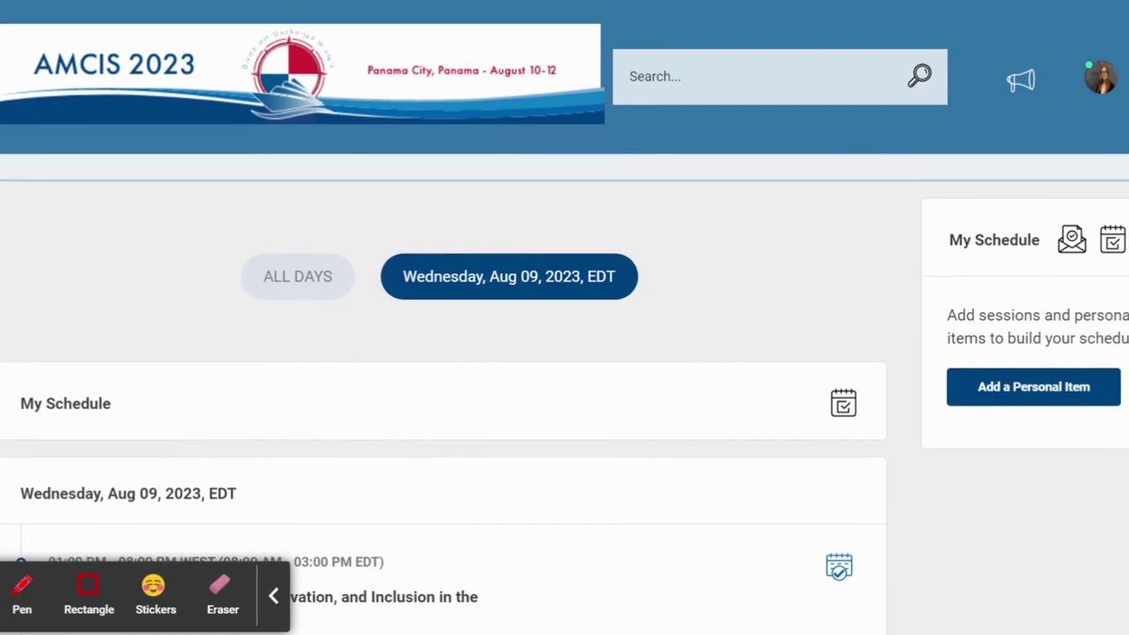
pyautogui.scroll(-4, 565, 392)
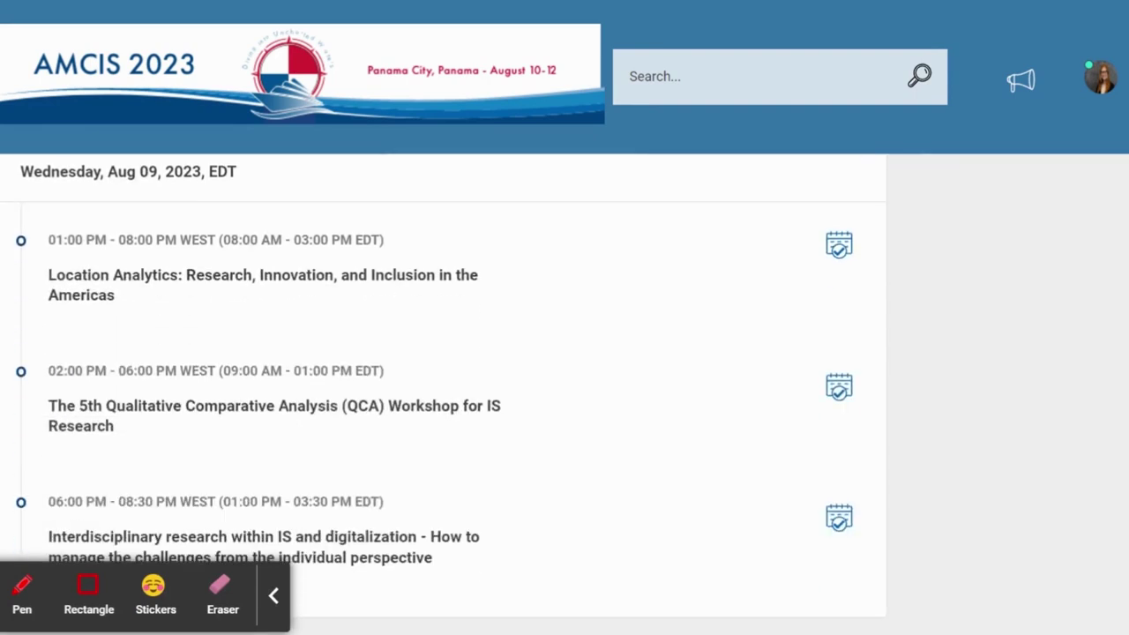
pyautogui.click(276, 597)
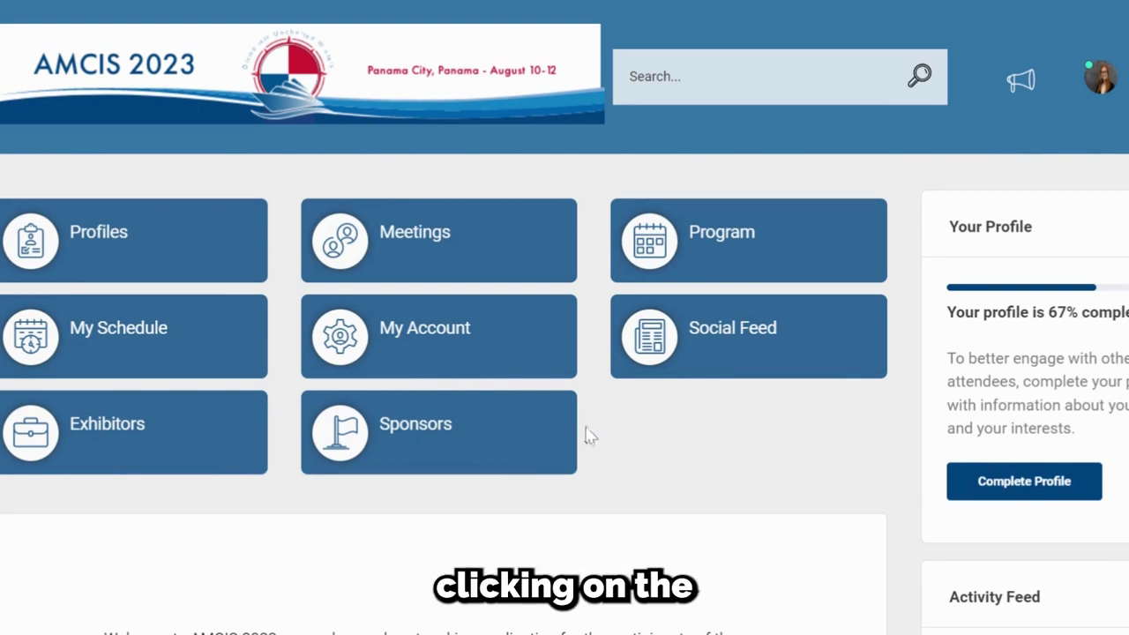
pyautogui.click(353, 353)
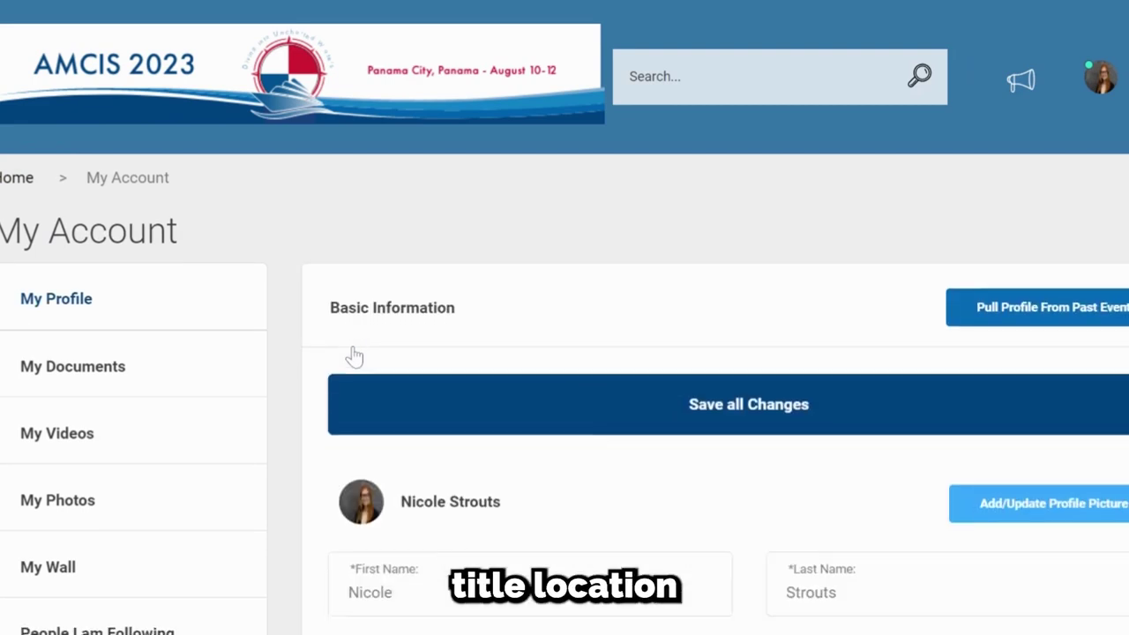
pyautogui.scroll(-5, 353, 356)
pyautogui.scroll(-7, 564, 397)
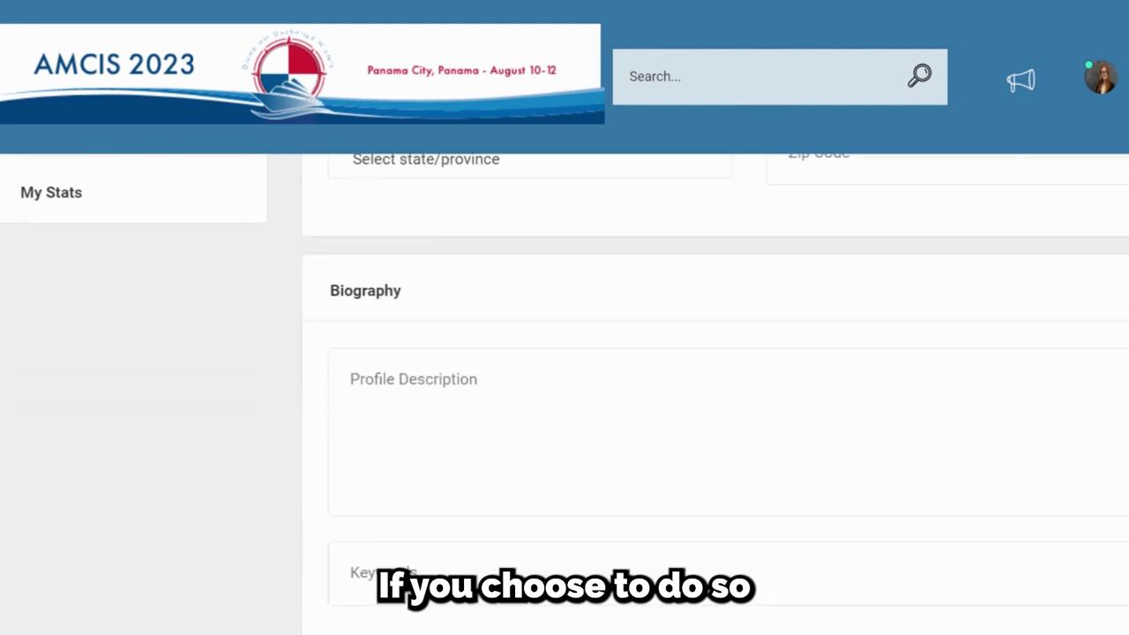
pyautogui.scroll(-5, 714, 397)
pyautogui.scroll(-3, 716, 391)
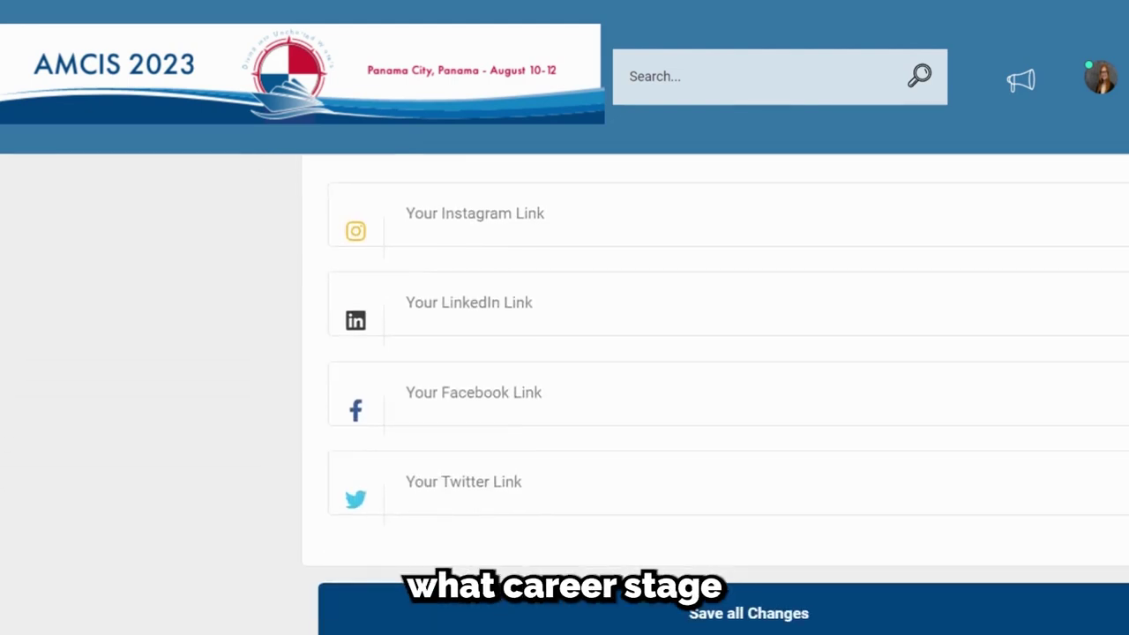
pyautogui.scroll(7, 716, 399)
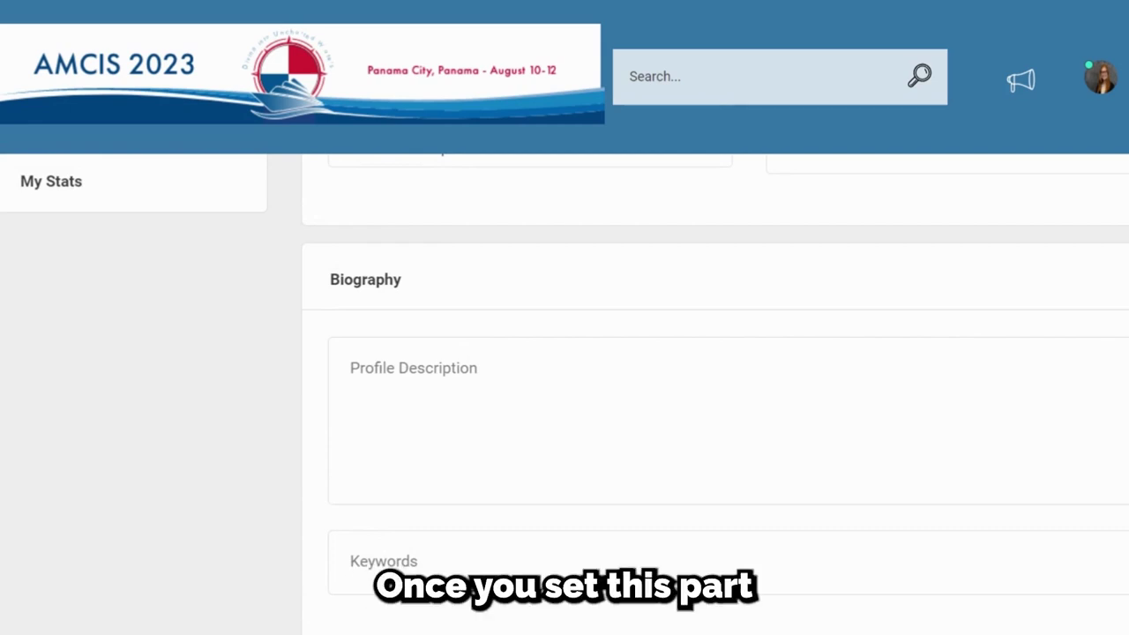
pyautogui.scroll(6, 565, 382)
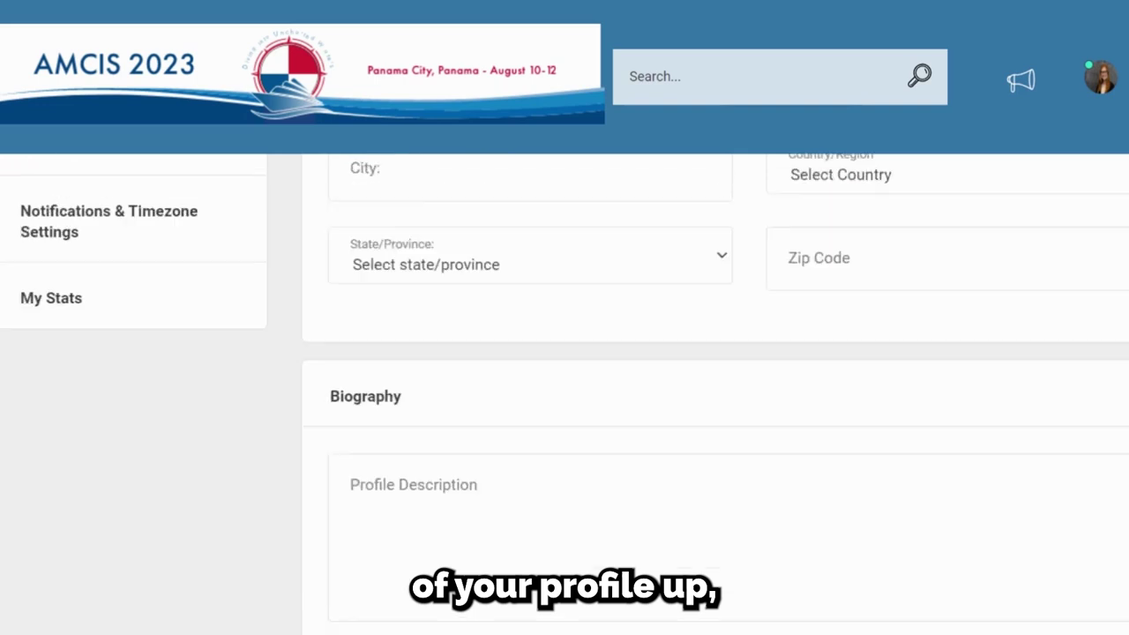
pyautogui.scroll(4, 564, 393)
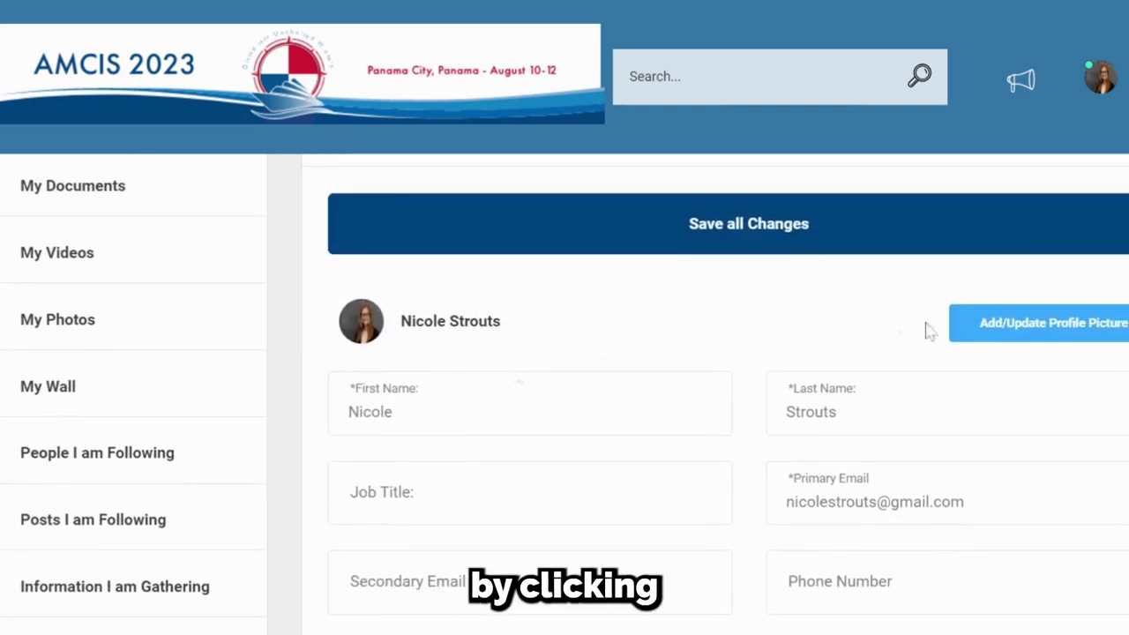
pyautogui.click(1042, 338)
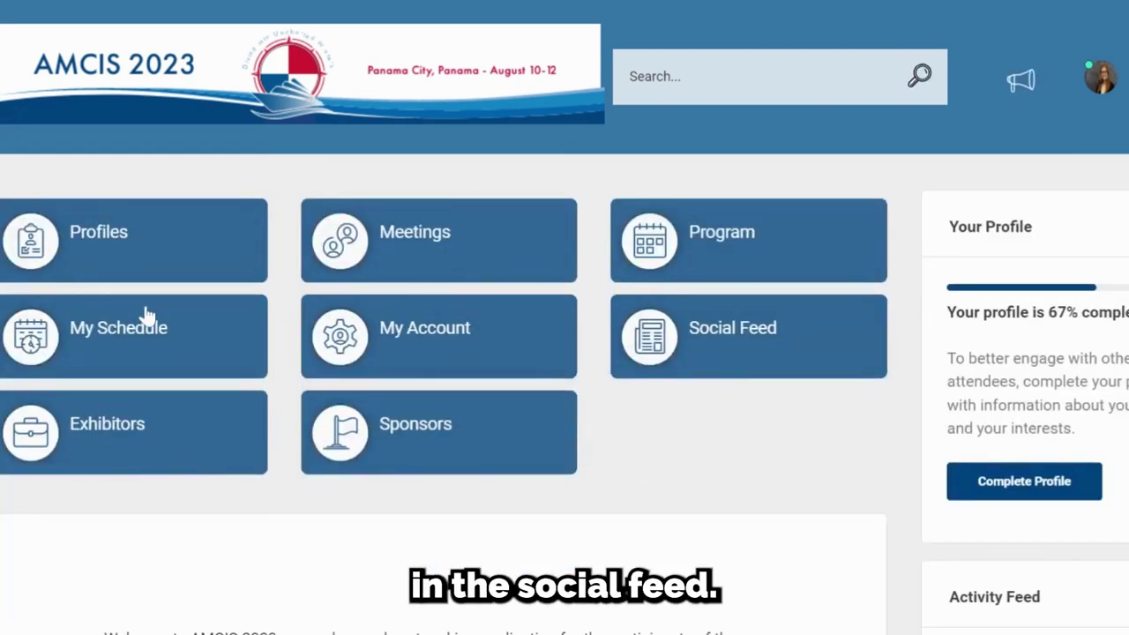
# Step: Open the Social Feed and view its post box and #AMCIS2023 hashtag panel
pyautogui.click(739, 345)
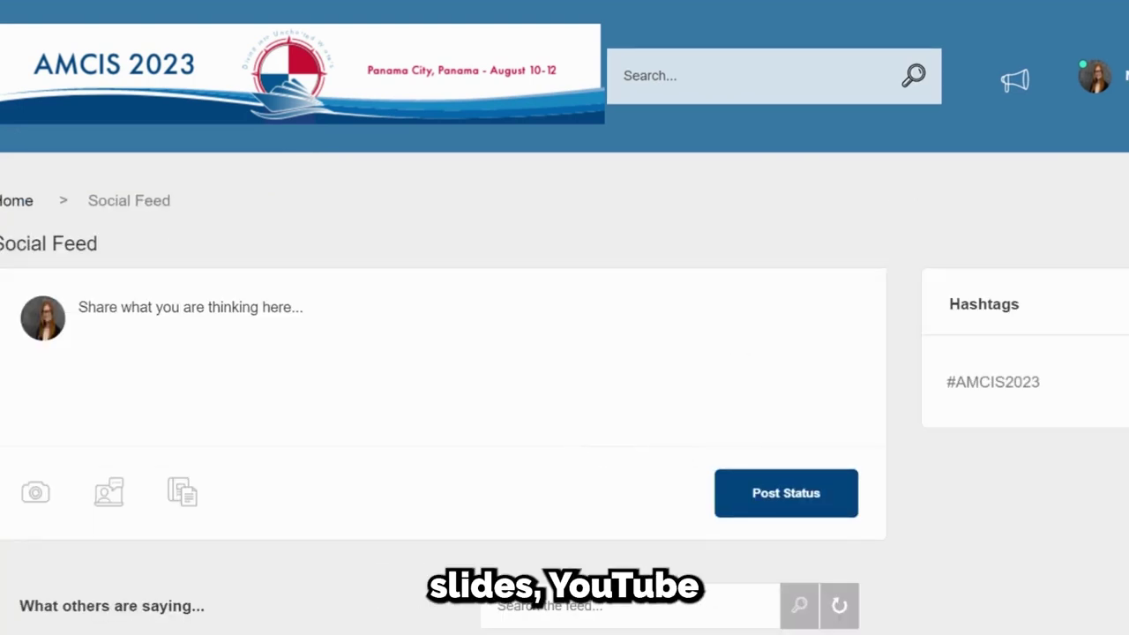
pyautogui.scroll(-1, 564, 388)
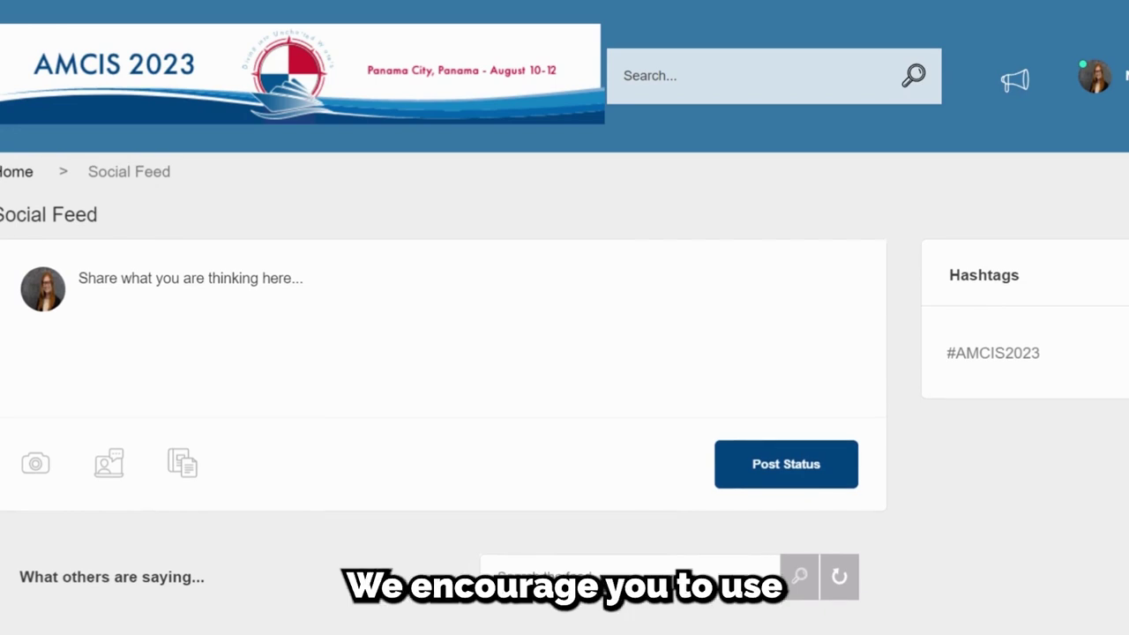
pyautogui.scroll(-1, 565, 396)
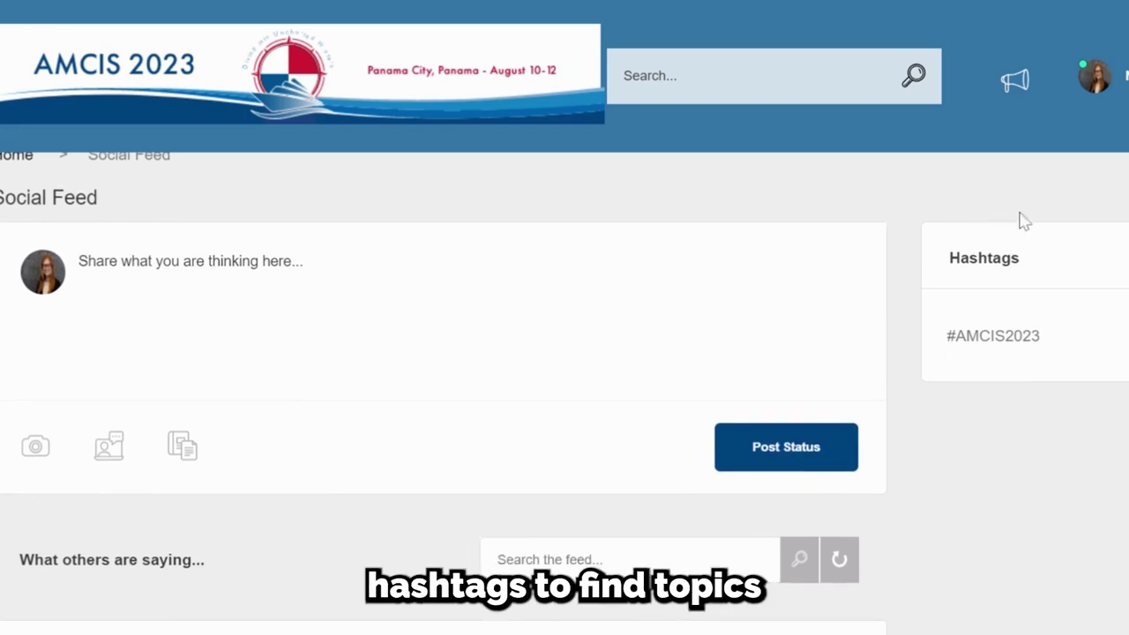